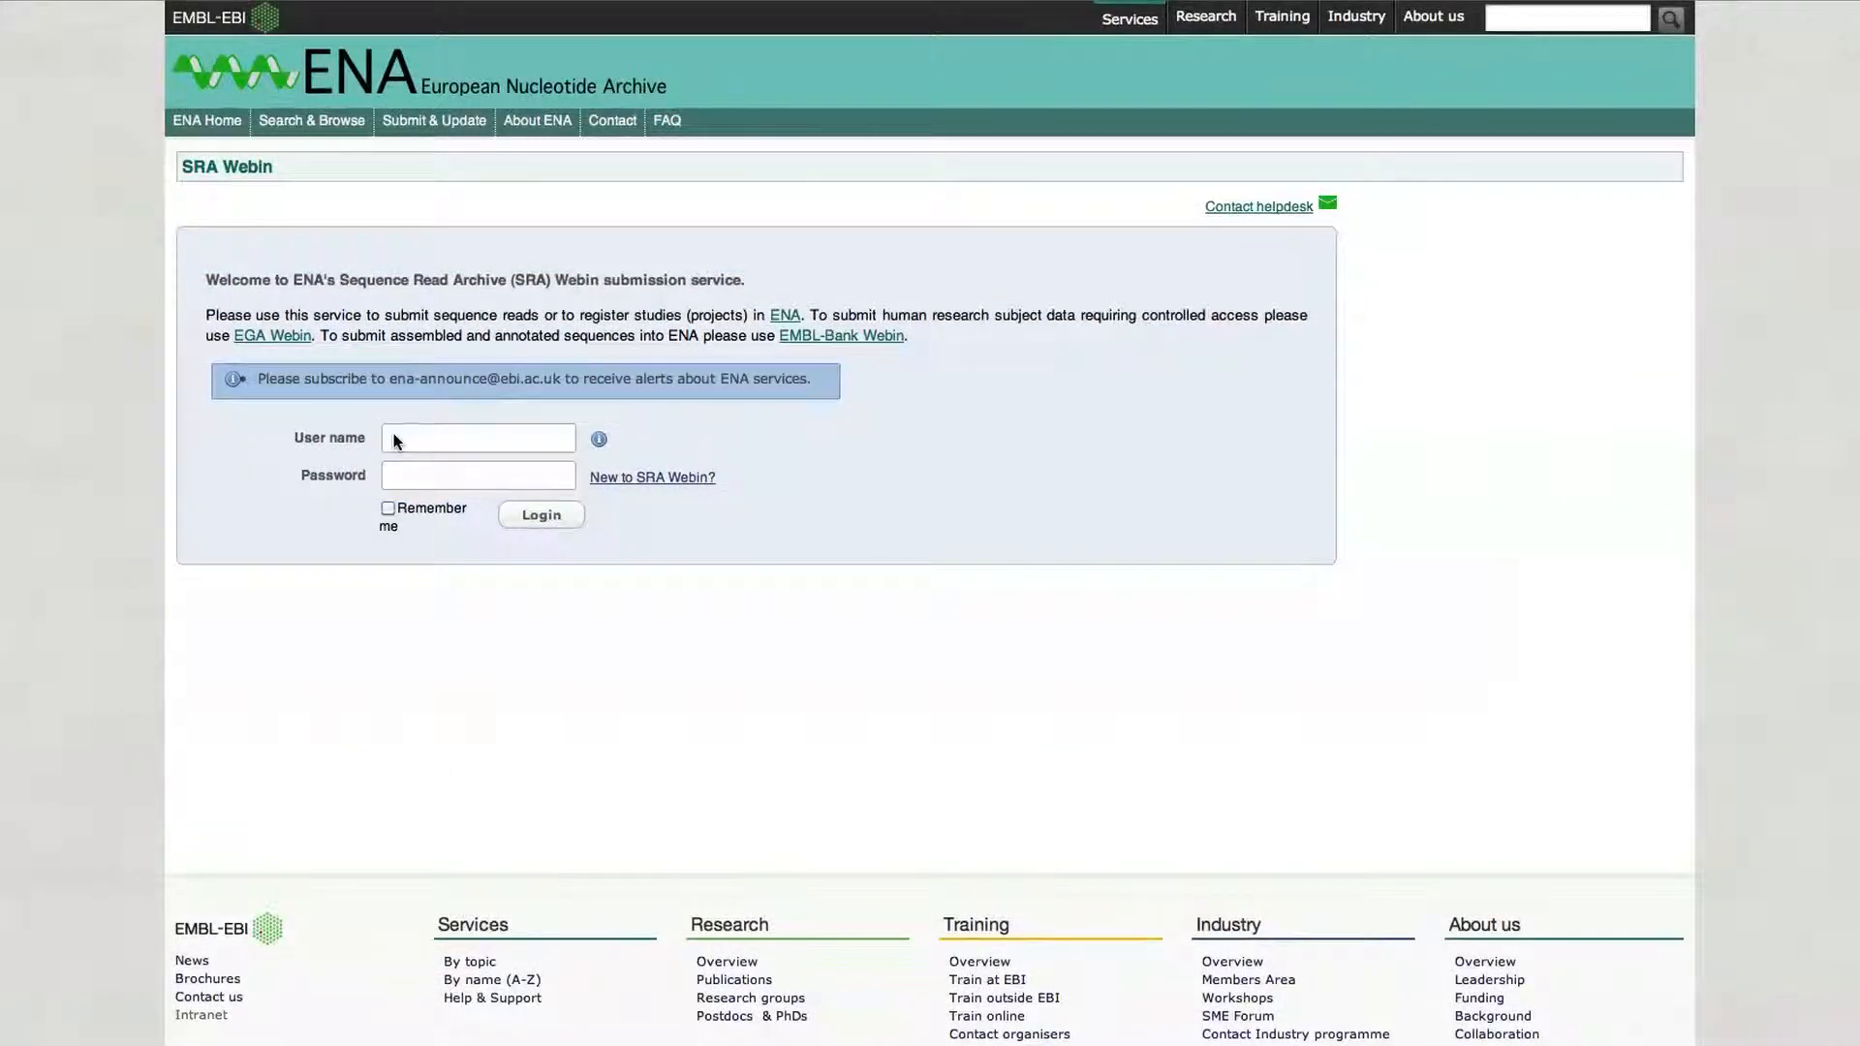
- Log in to SRA Webin with the Webin account username and password
{"action": "left_click", "coordinate": [402, 439]}
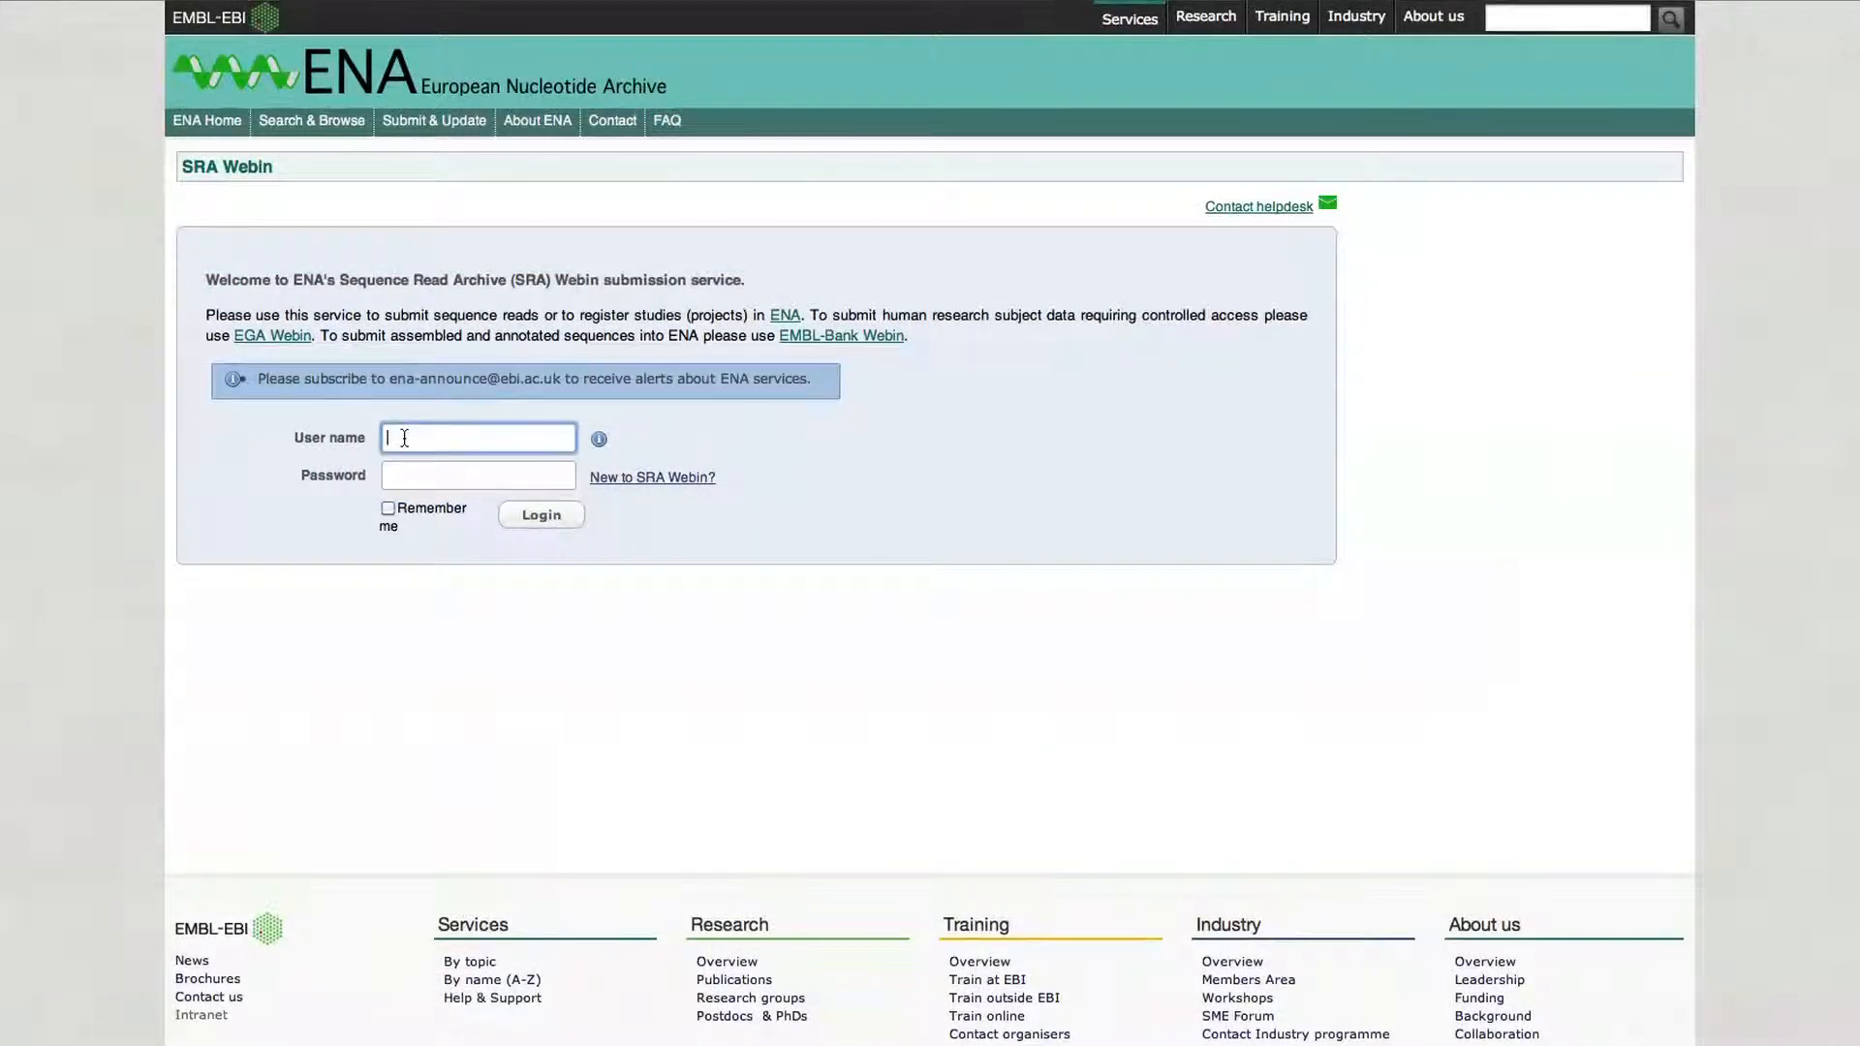
{"action": "type", "text": "era-drop-30"}
{"action": "left_click", "coordinate": [398, 473]}
{"action": "type", "text": "••••••••••"}
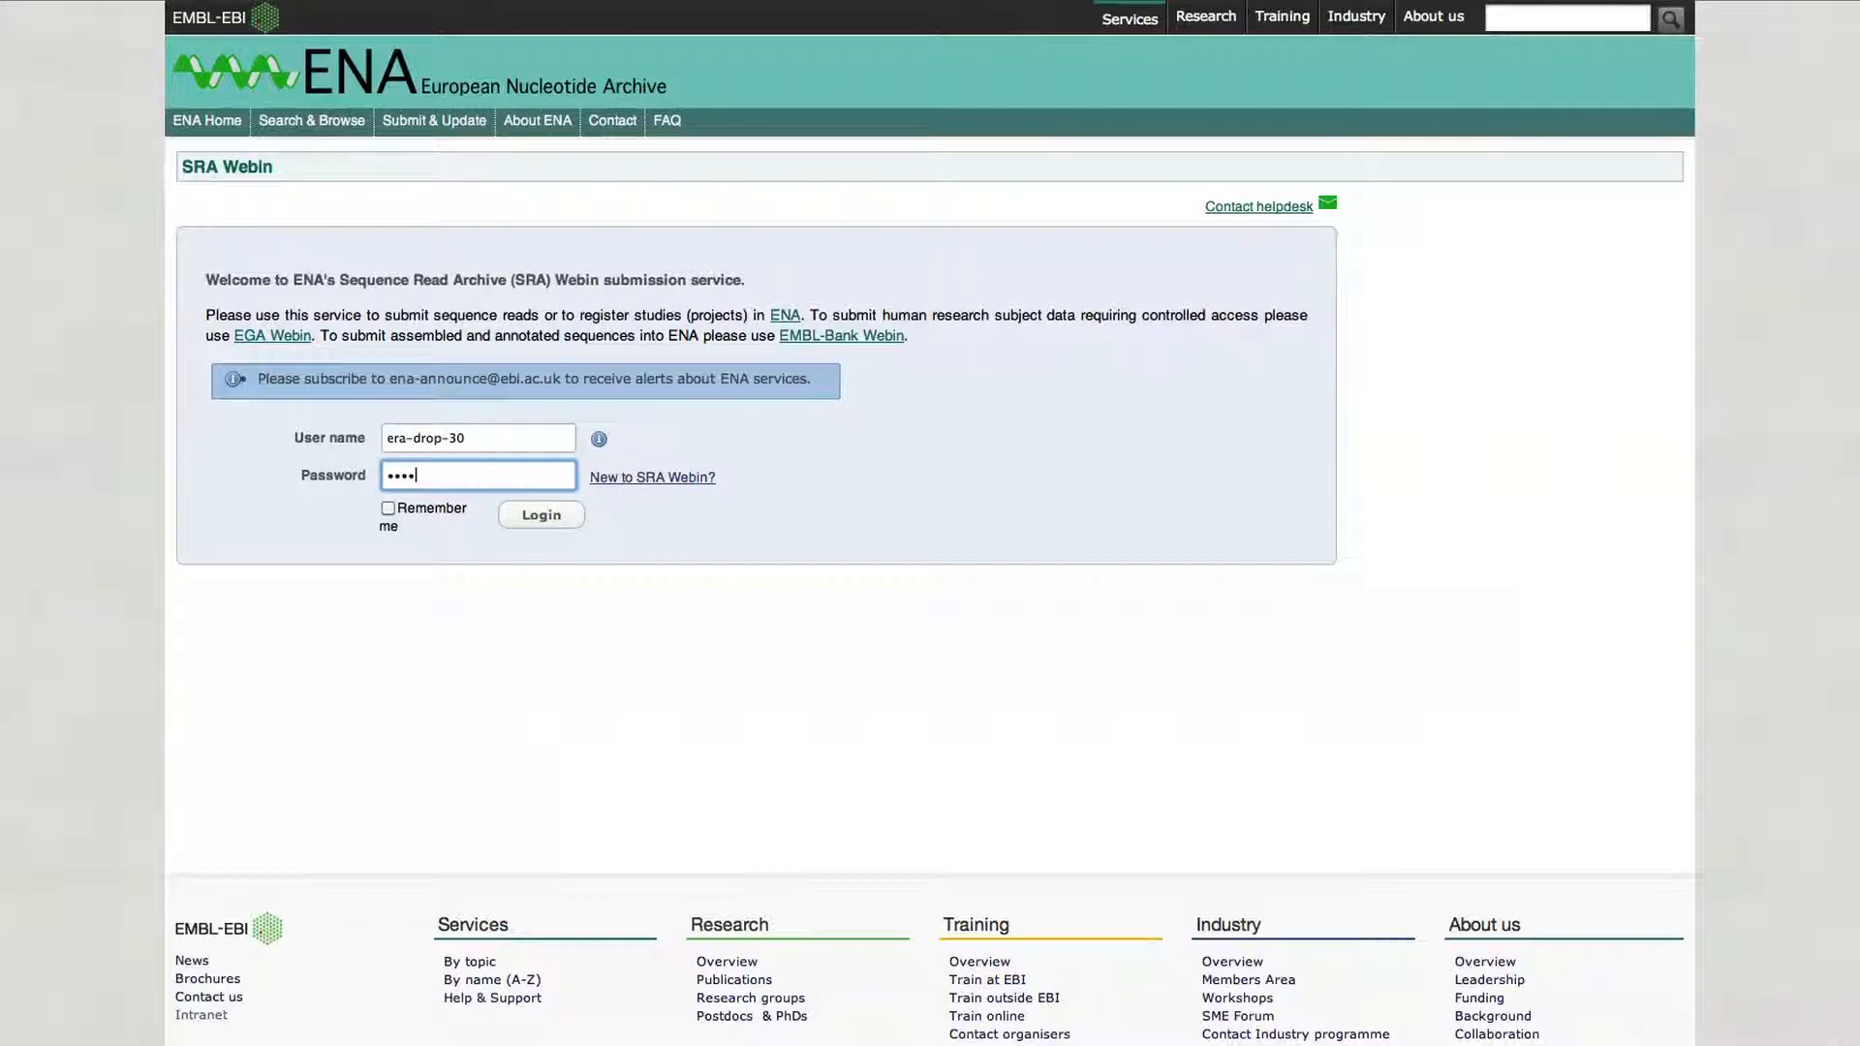
{"action": "left_click", "coordinate": [515, 515]}
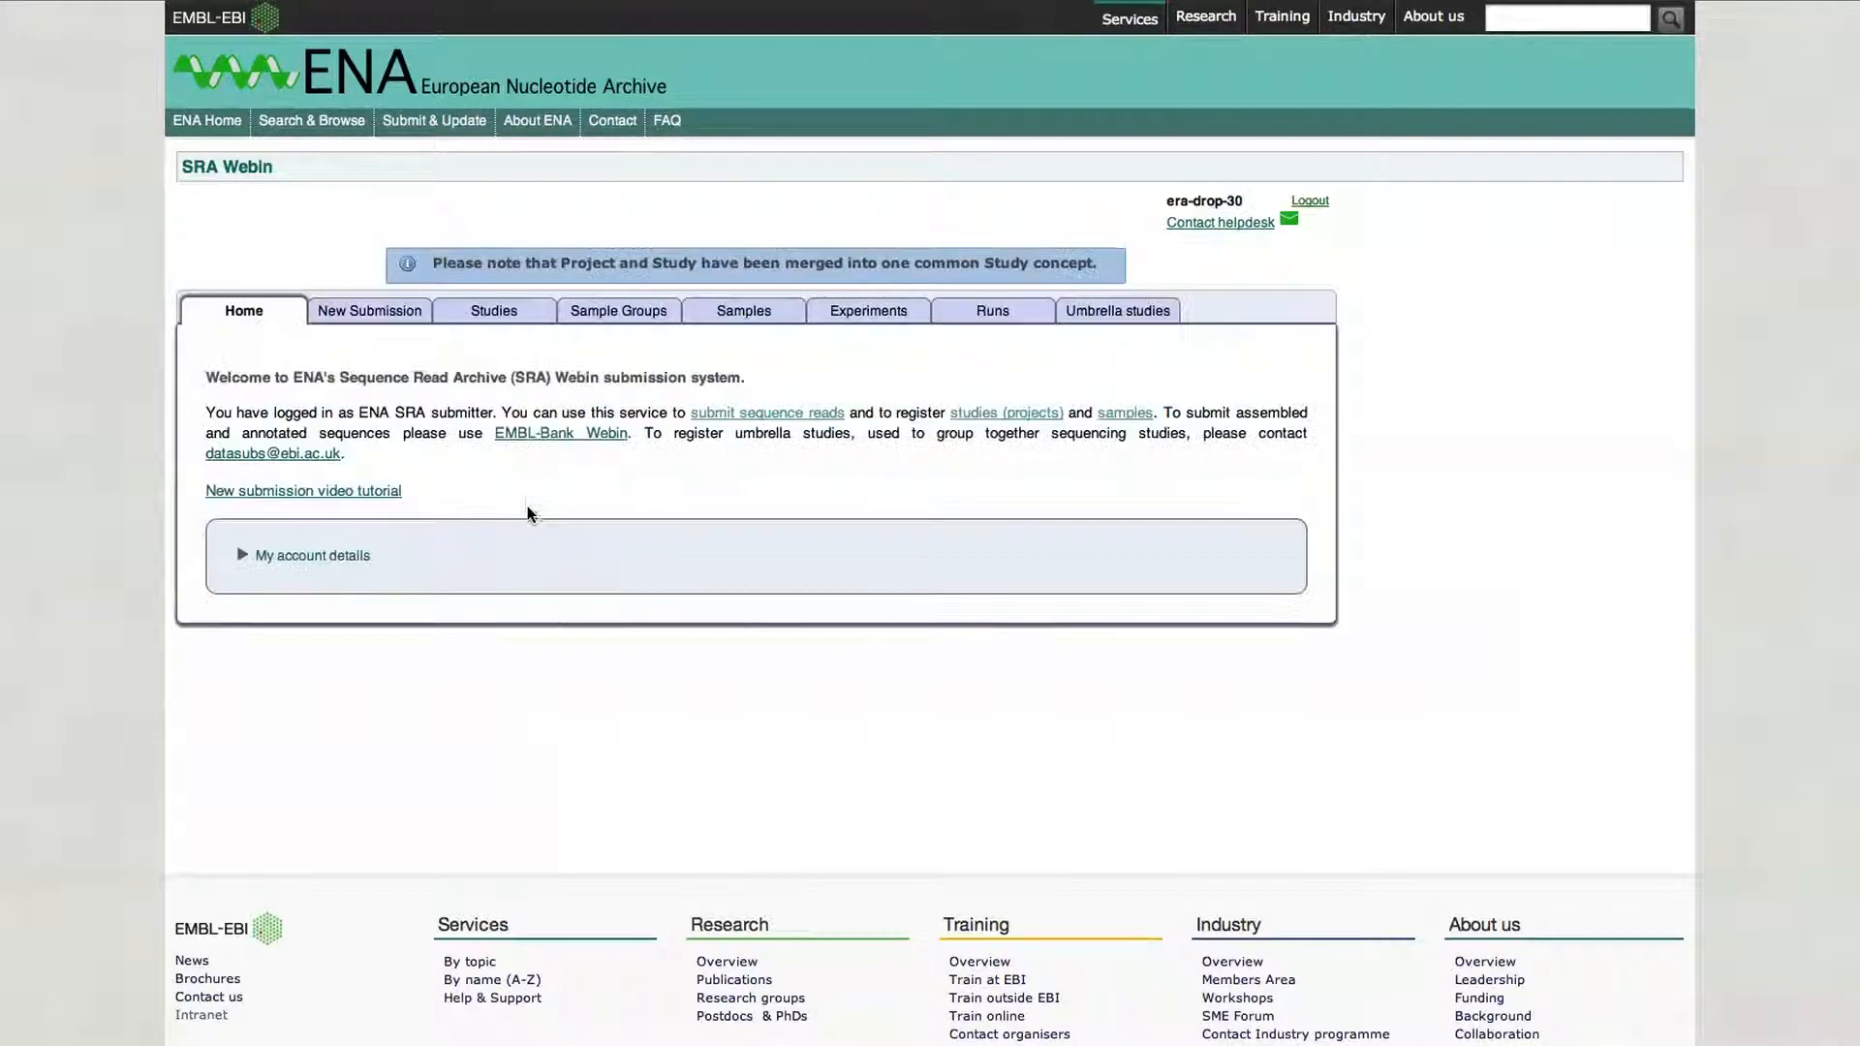
- Start a new submission of the Register samples type and continue
{"action": "left_click", "coordinate": [404, 320]}
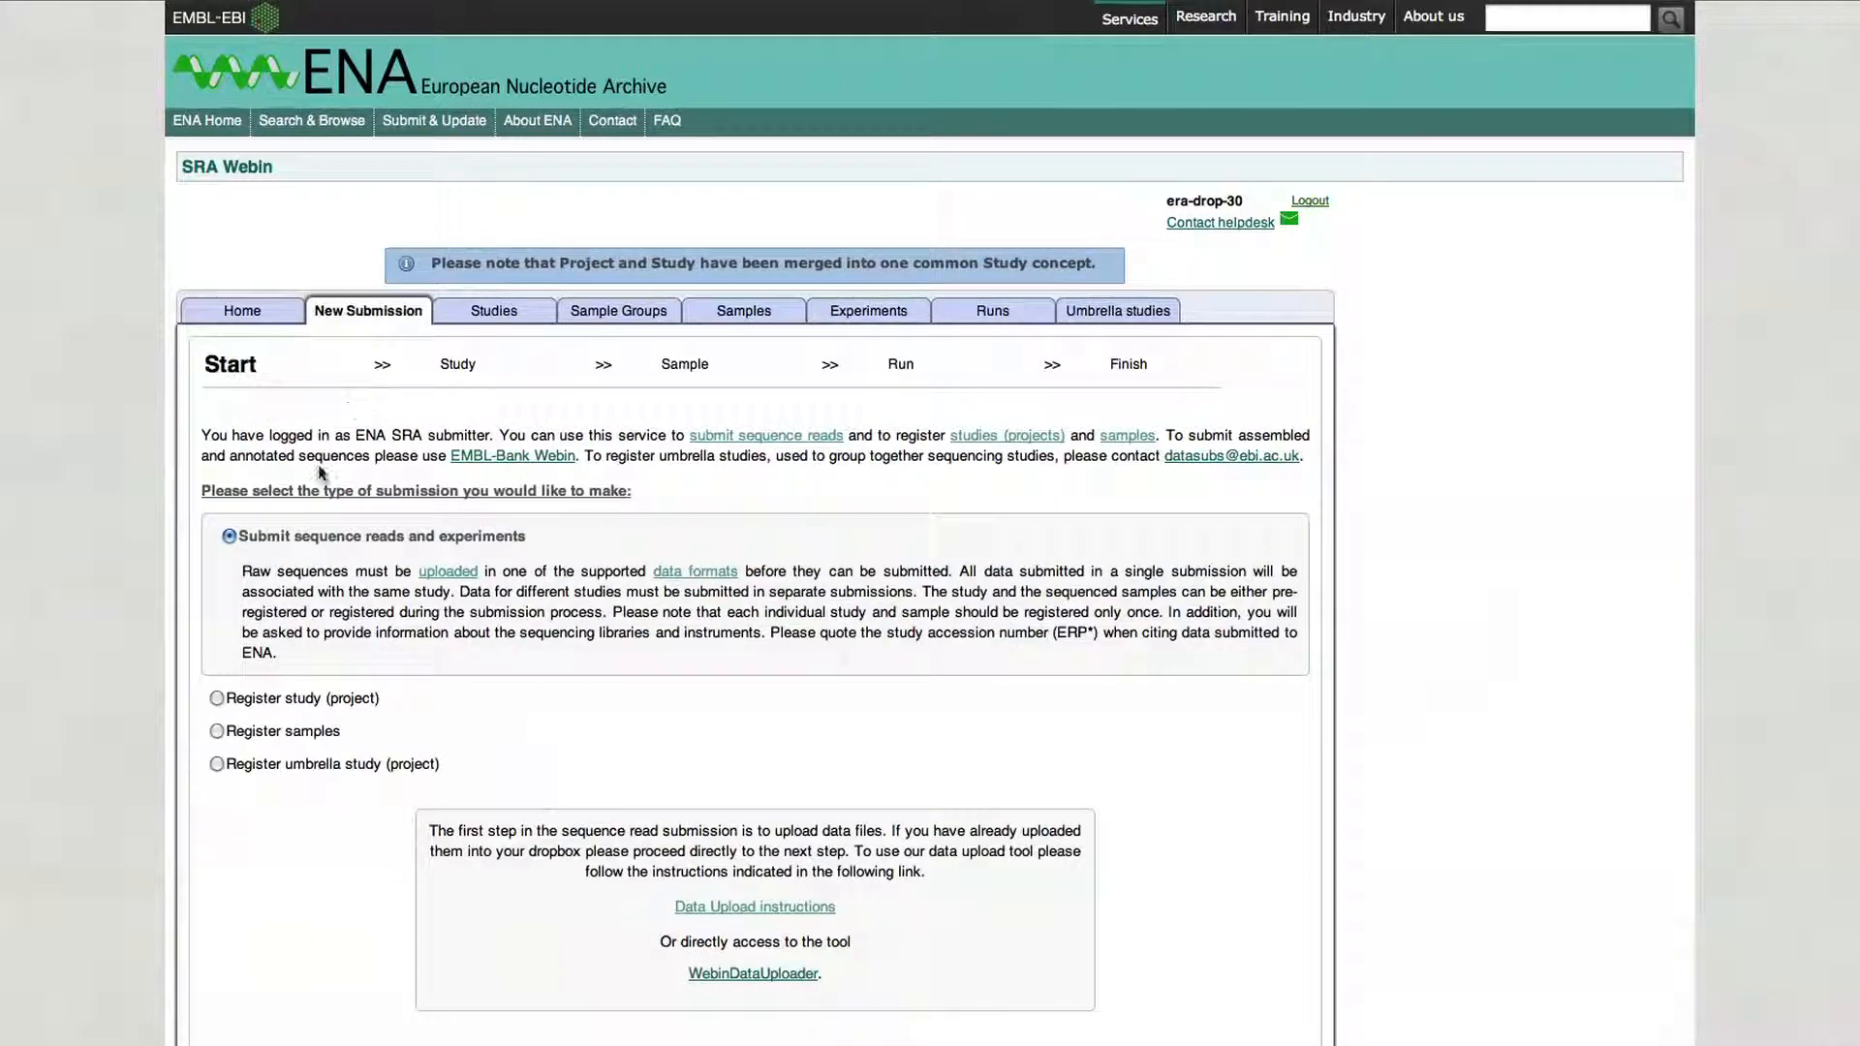
{"action": "left_click", "coordinate": [218, 732]}
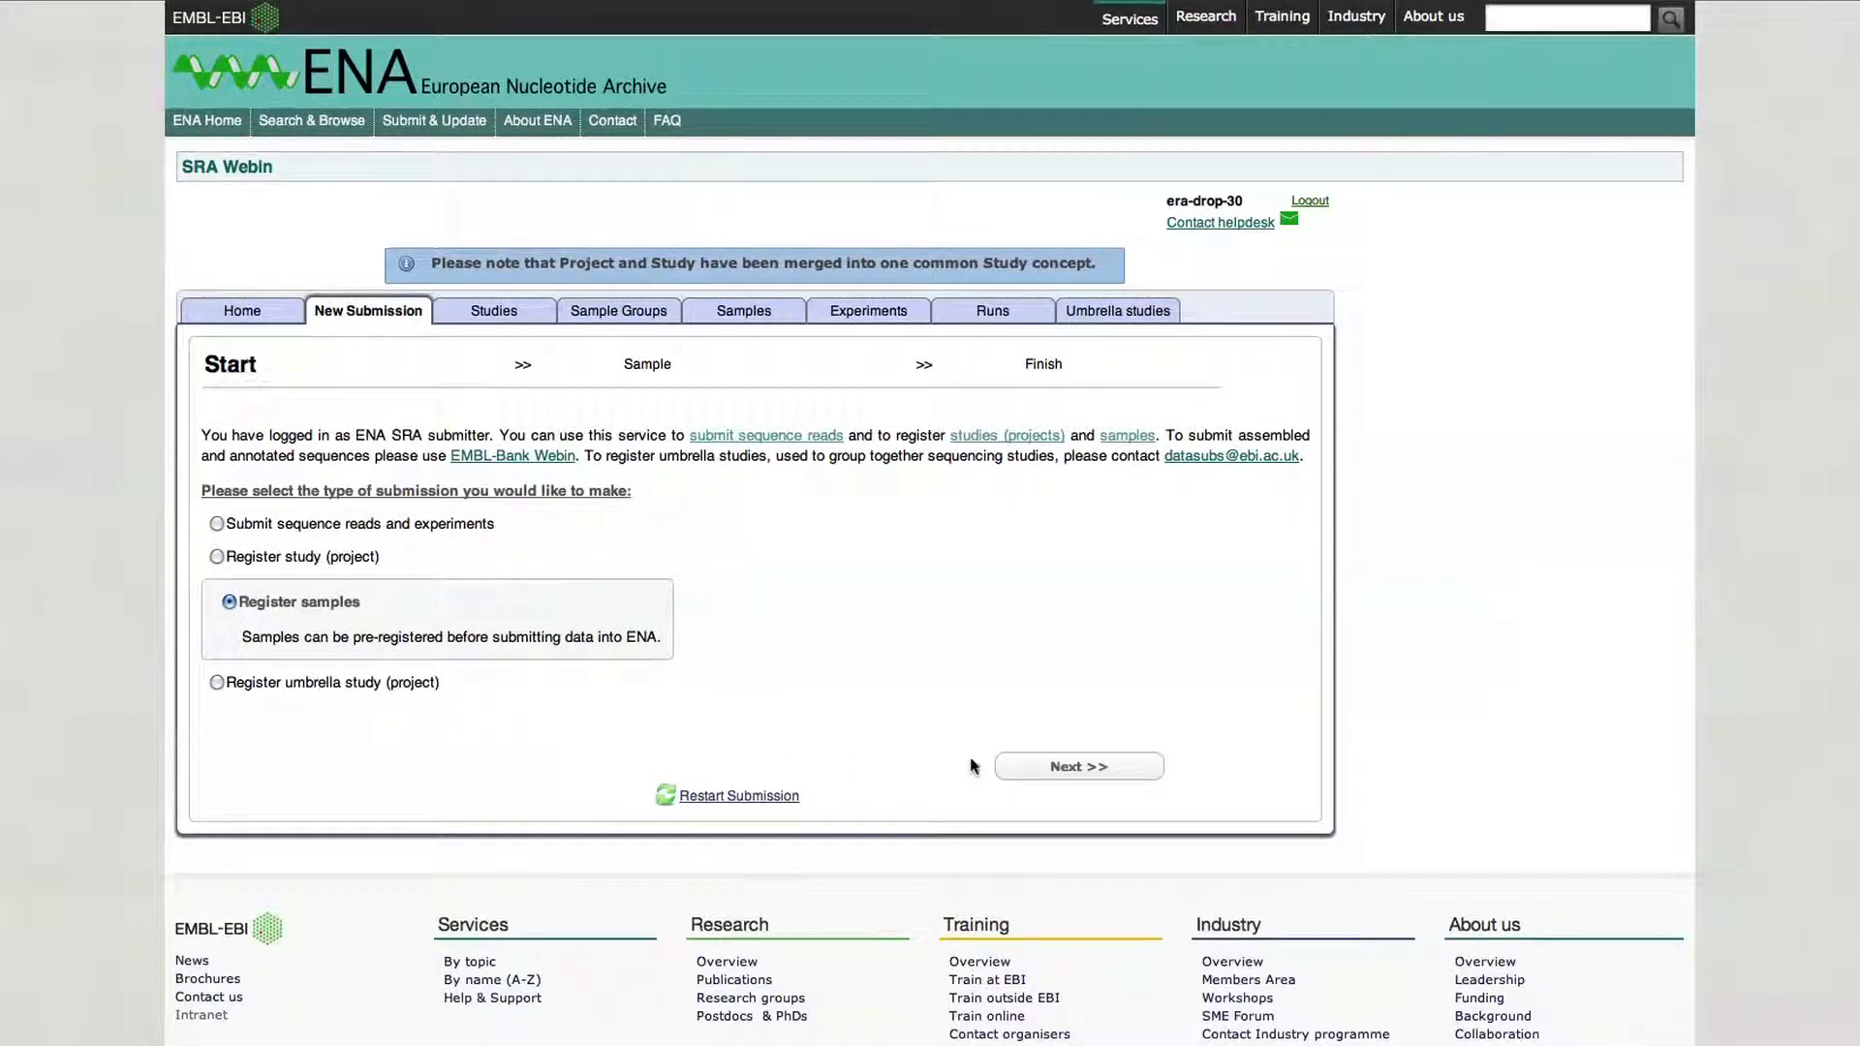
{"action": "left_click", "coordinate": [1060, 764]}
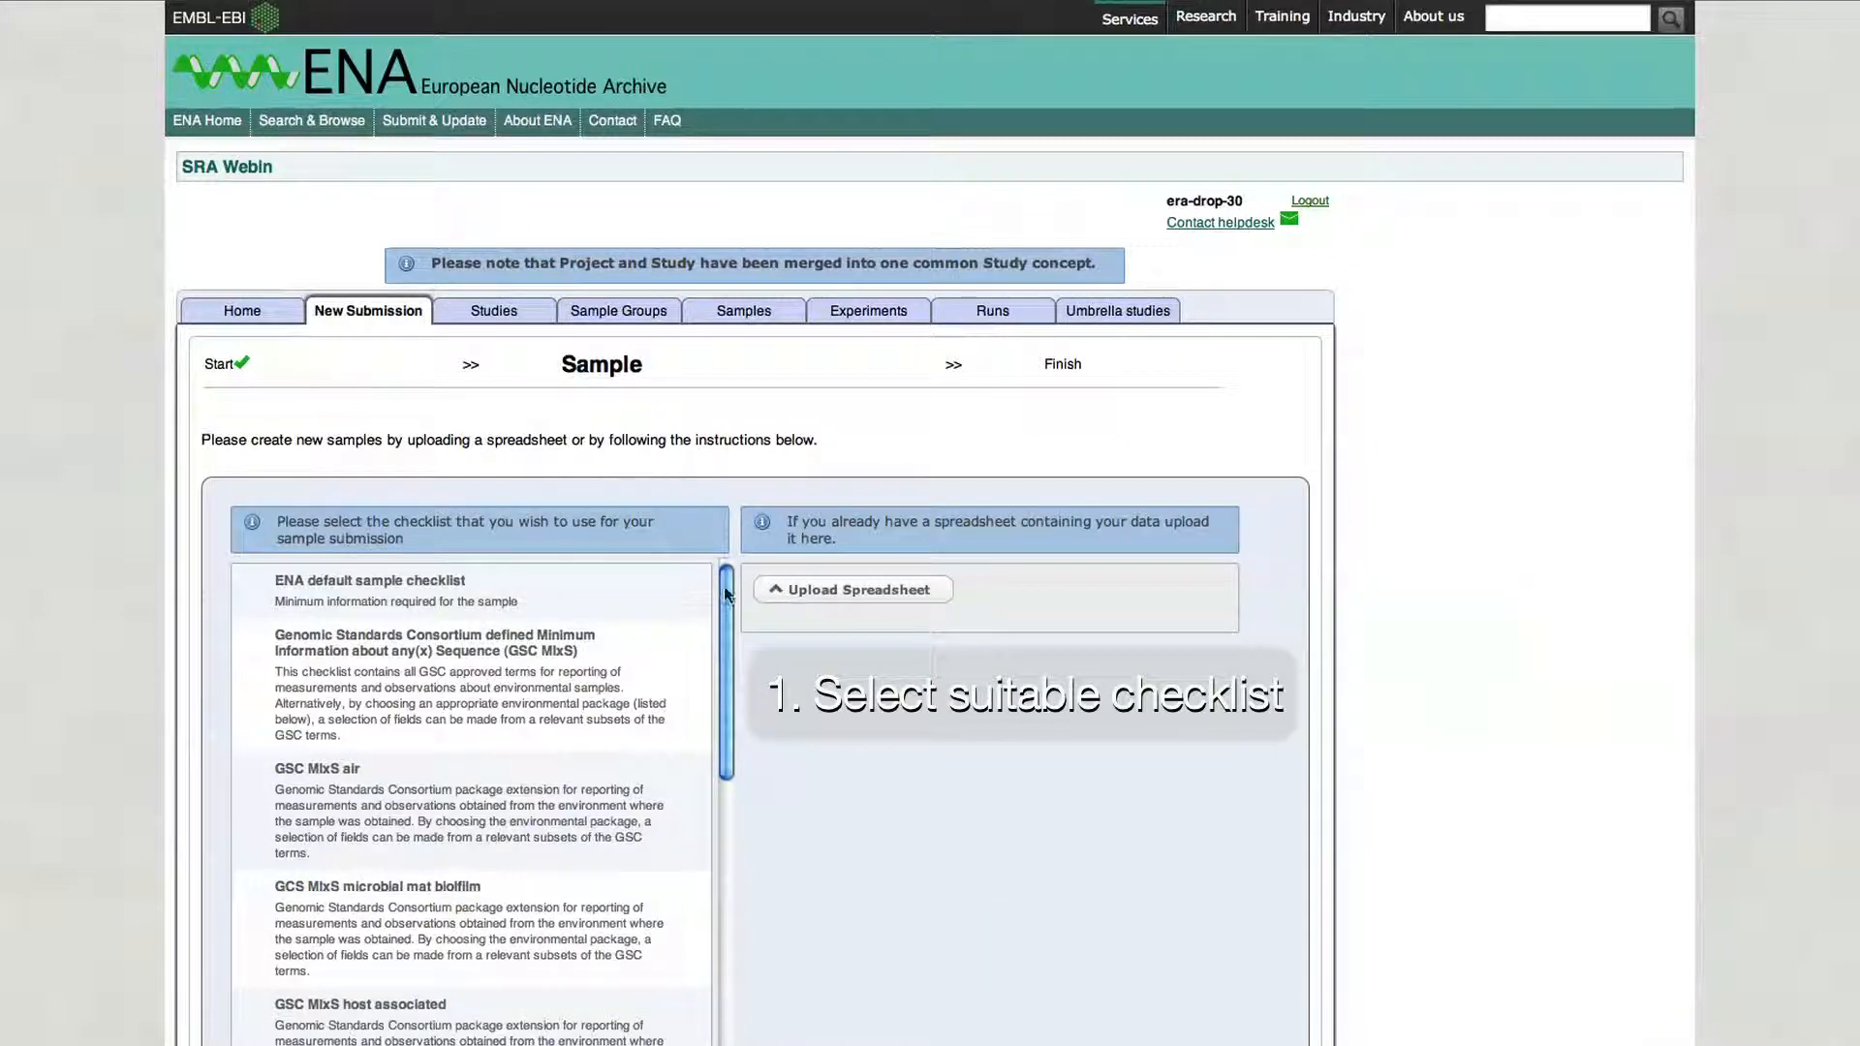
- Choose the ENA Micro B3 sample checklist and proceed to attribute selection
{"action": "left_click_drag", "start_coordinate": [726, 591], "coordinate": [729, 628]}
{"action": "left_click_drag", "start_coordinate": [729, 719], "coordinate": [717, 1037]}
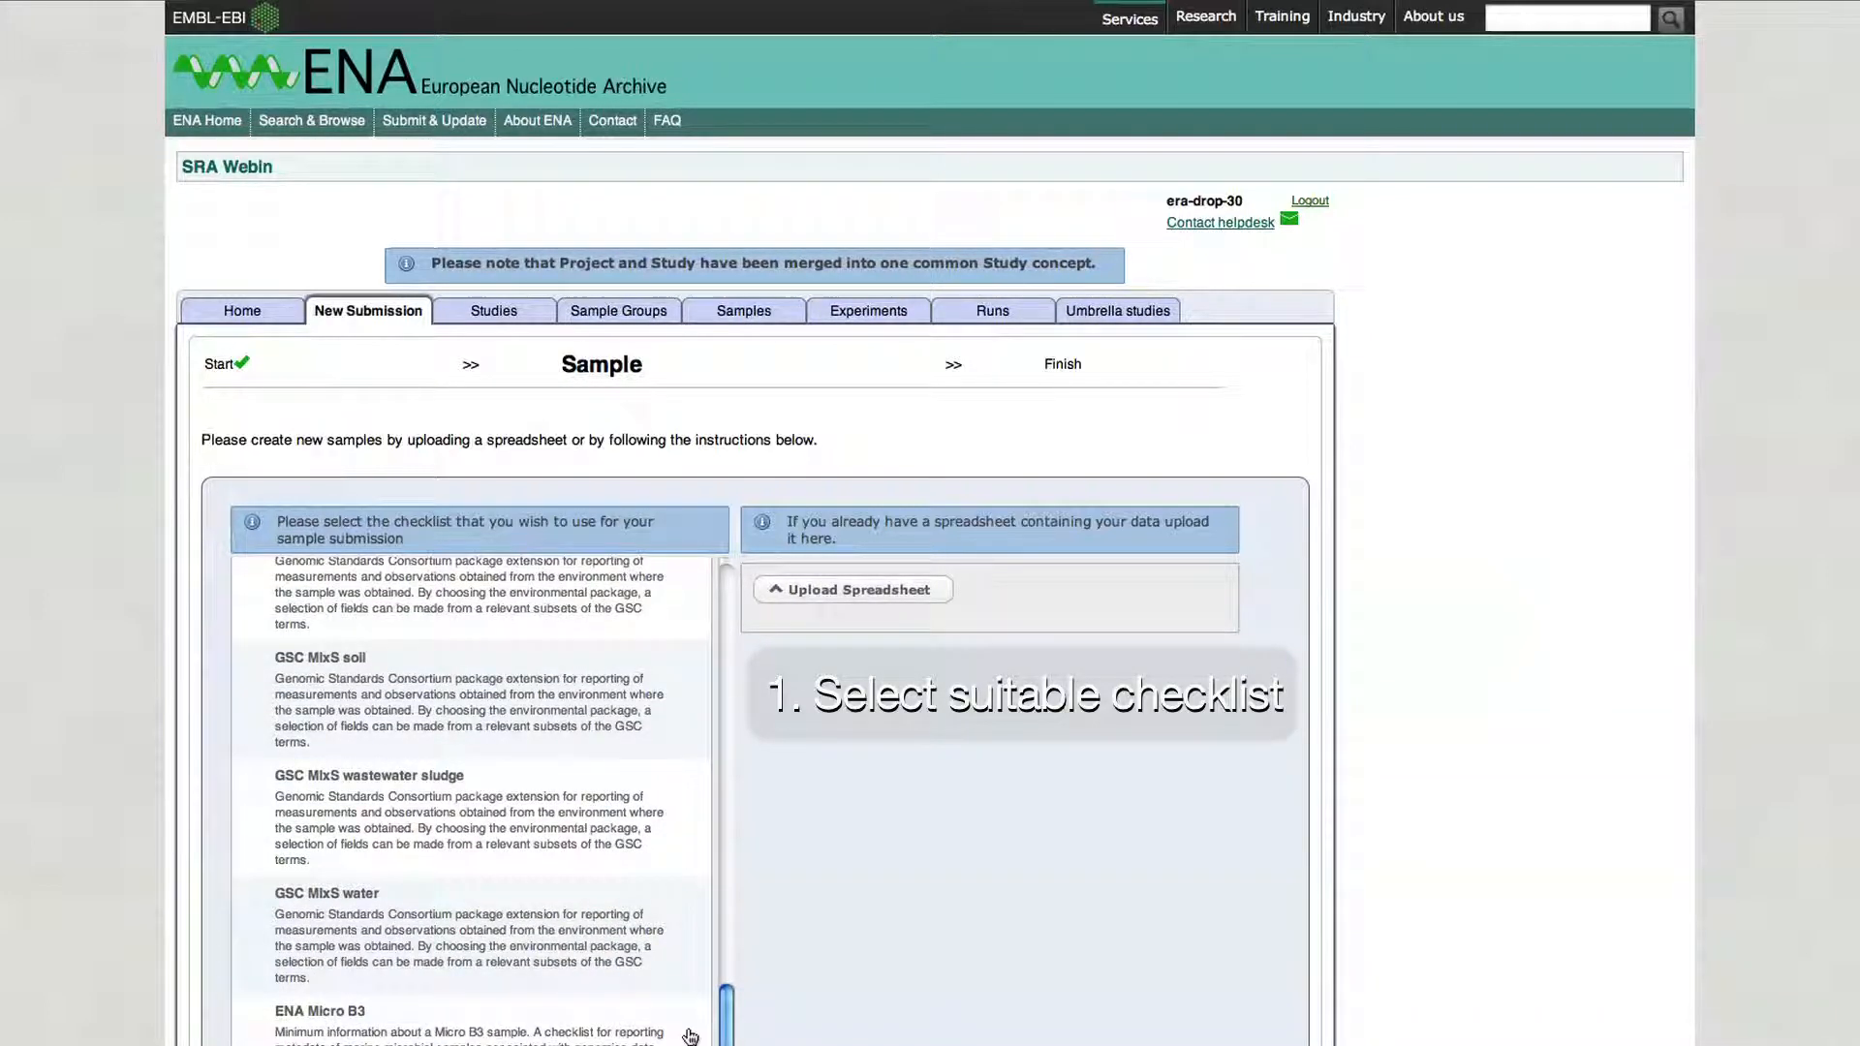
{"action": "left_click", "coordinate": [371, 1030]}
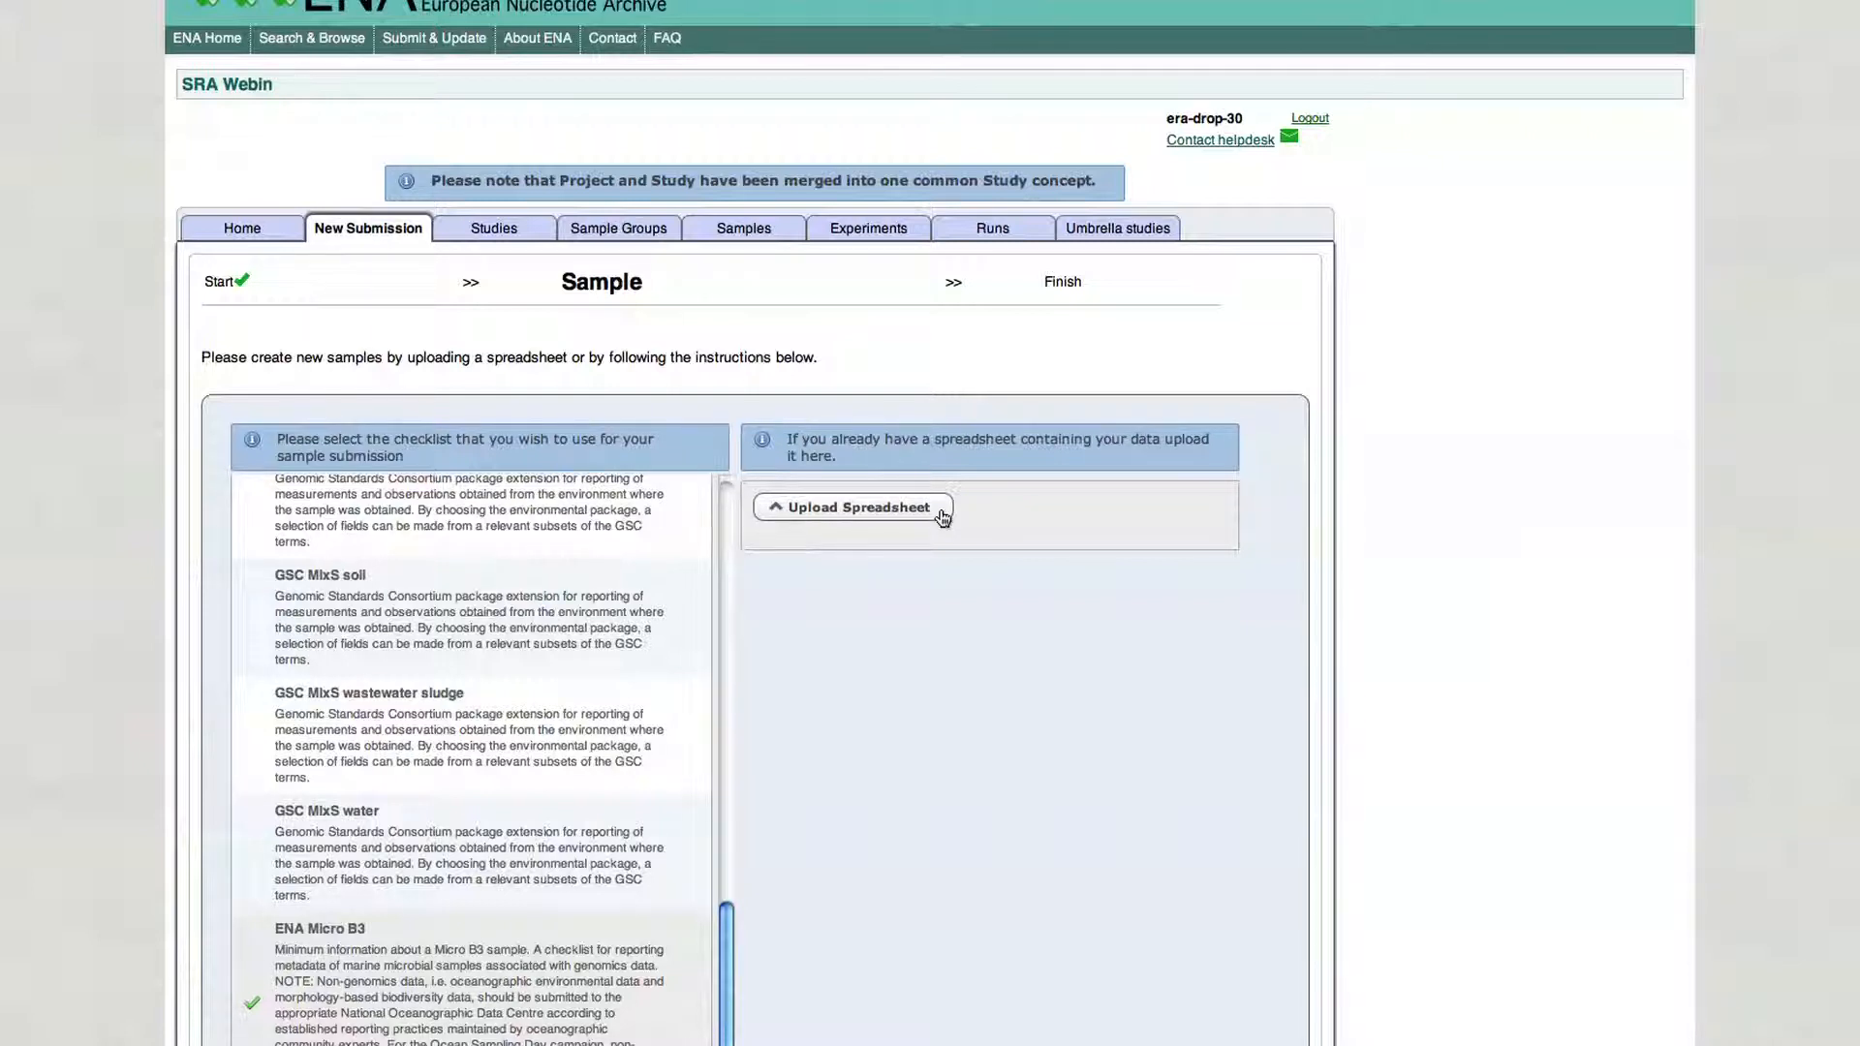
{"action": "scroll", "coordinate": [1660, 754], "scroll_direction": "down", "scroll_amount": 2}
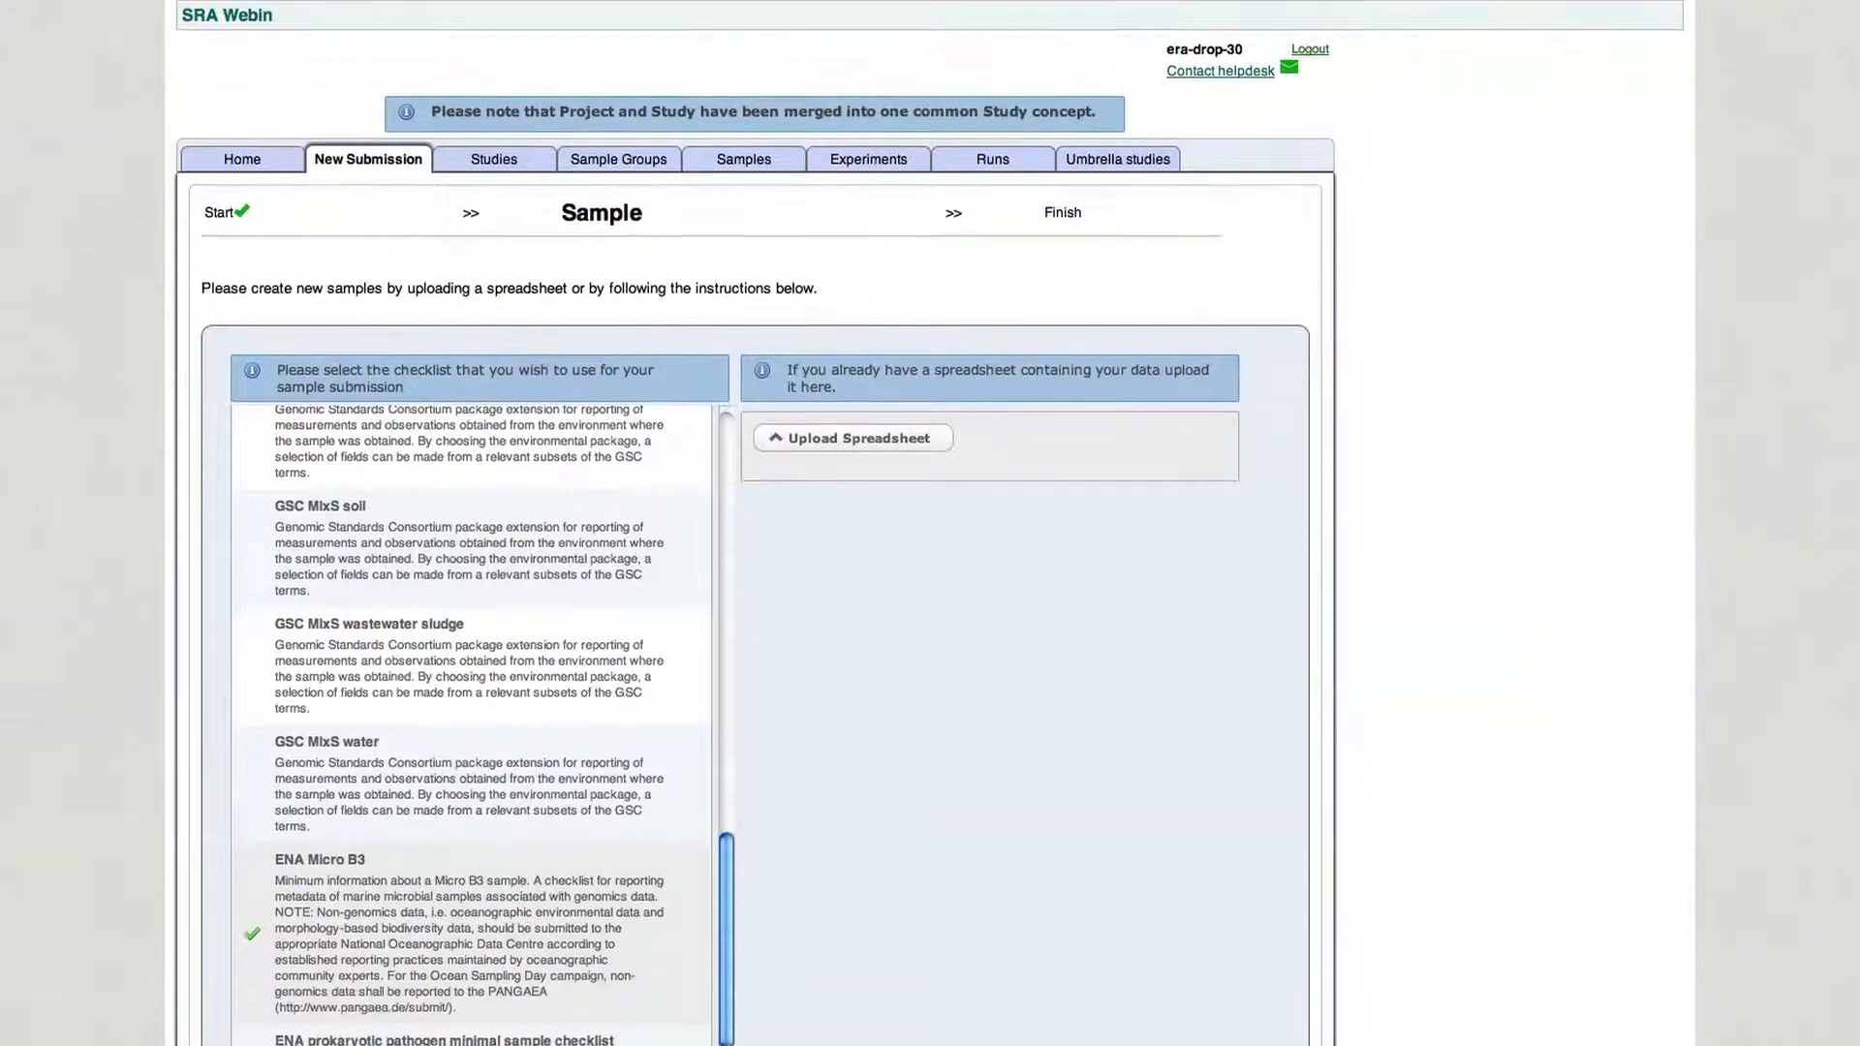
{"action": "scroll", "coordinate": [1660, 753], "scroll_direction": "down", "scroll_amount": 3}
{"action": "left_click", "coordinate": [483, 1026]}
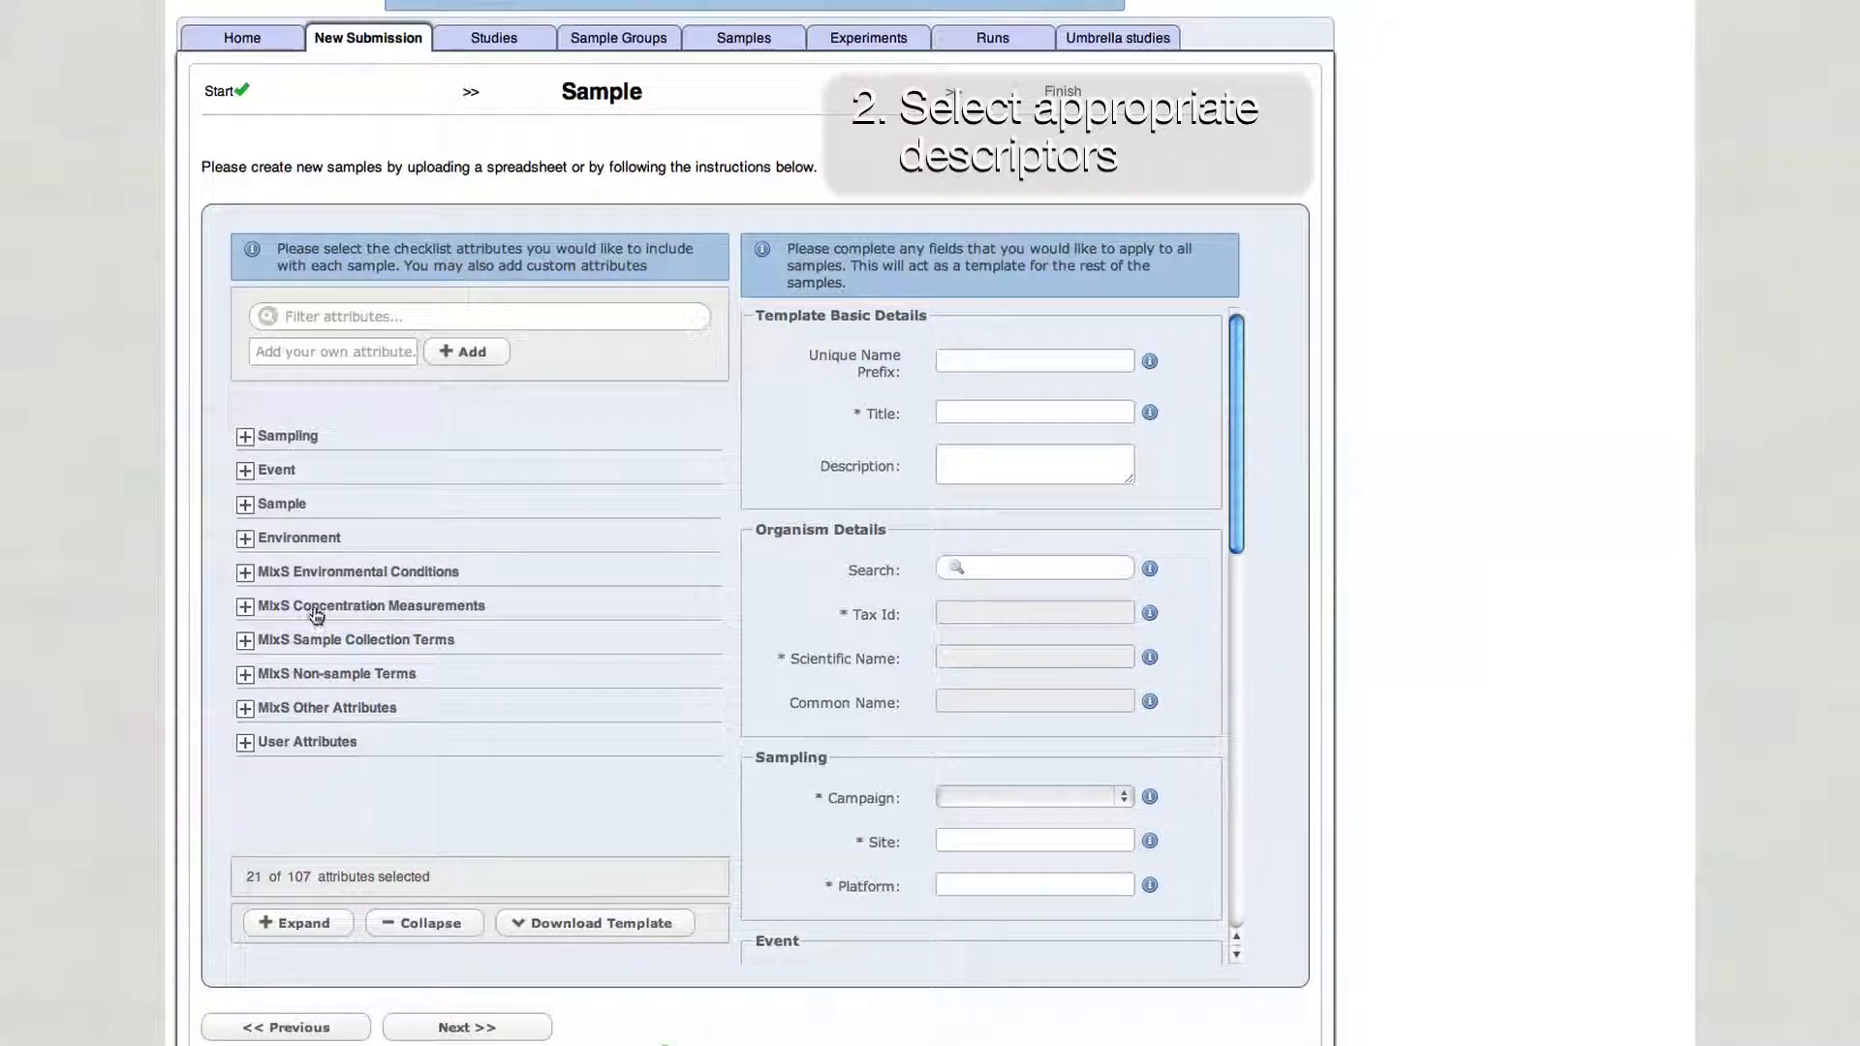
- Expand MIxS Concentration Measurements and include the ammonium, nitrate, nitrite and phosphate attributes
{"action": "left_click", "coordinate": [245, 606]}
{"action": "left_click", "coordinate": [277, 765]}
{"action": "left_click_drag", "start_coordinate": [727, 490], "coordinate": [726, 765]}
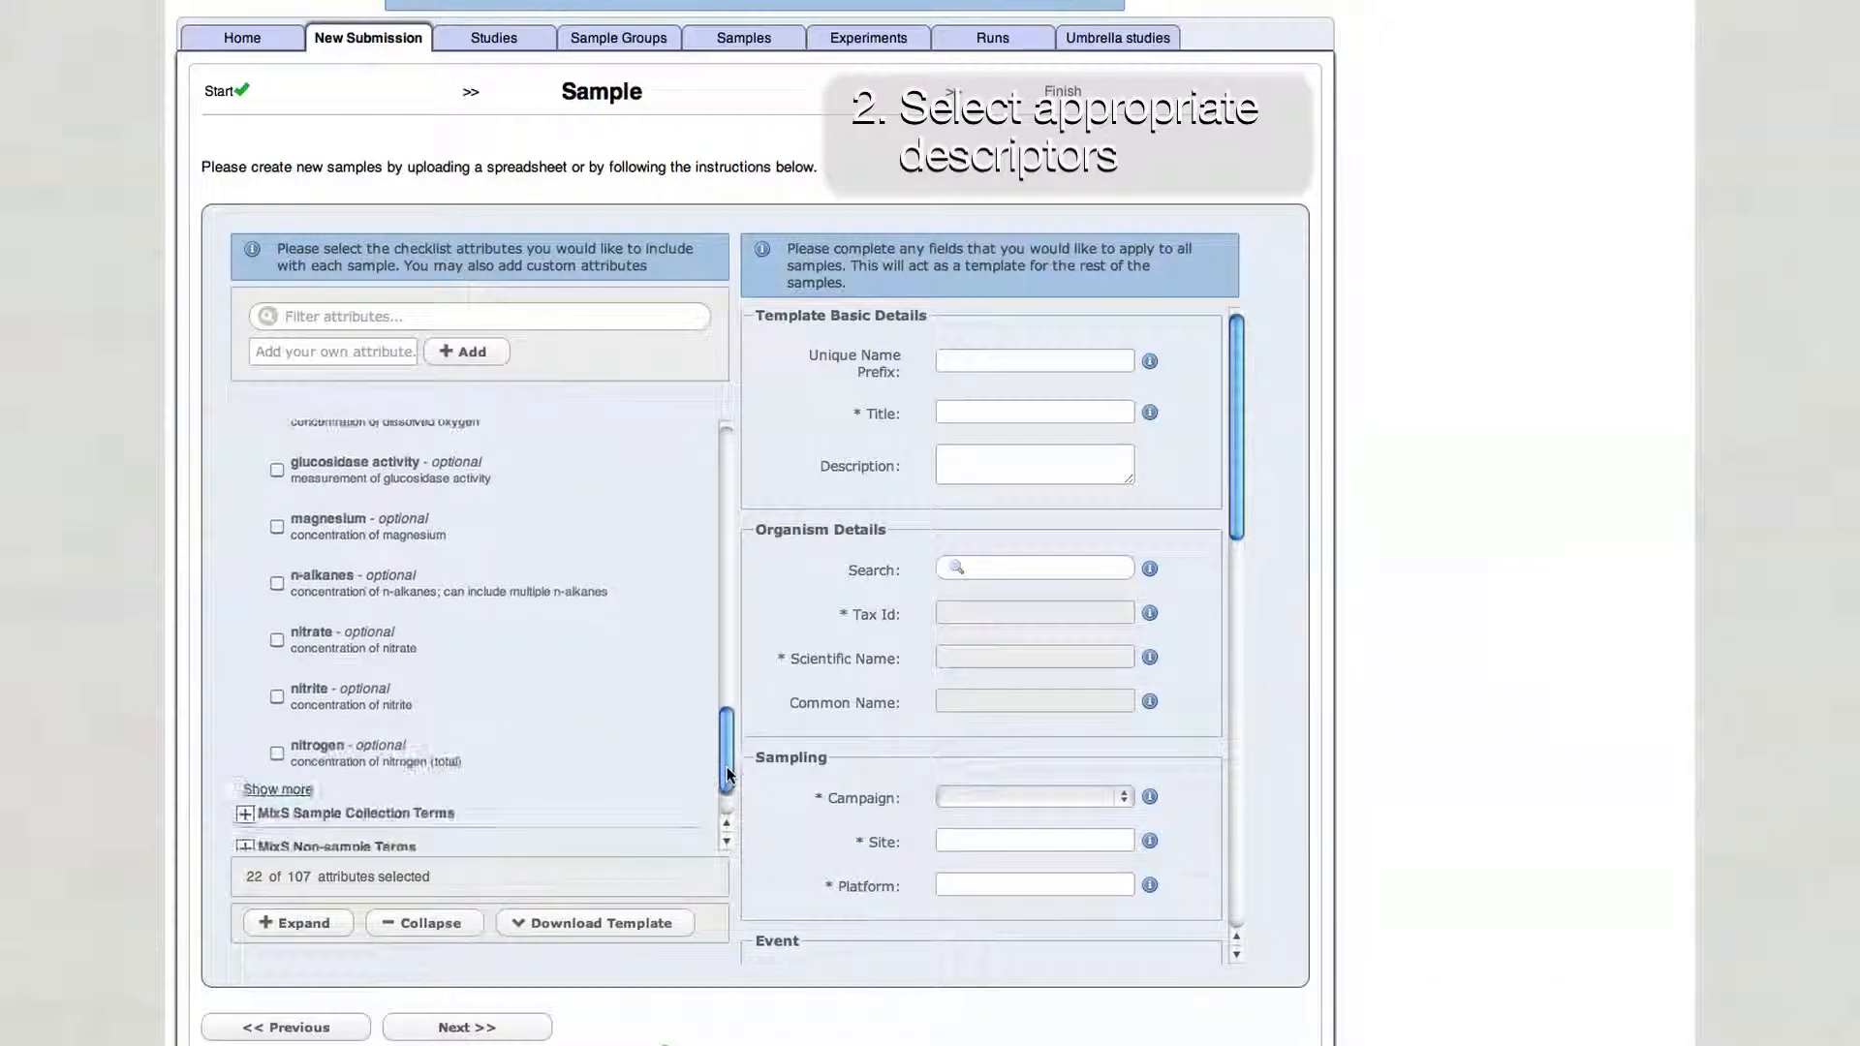
{"action": "left_click", "coordinate": [276, 639]}
{"action": "left_click", "coordinate": [277, 695]}
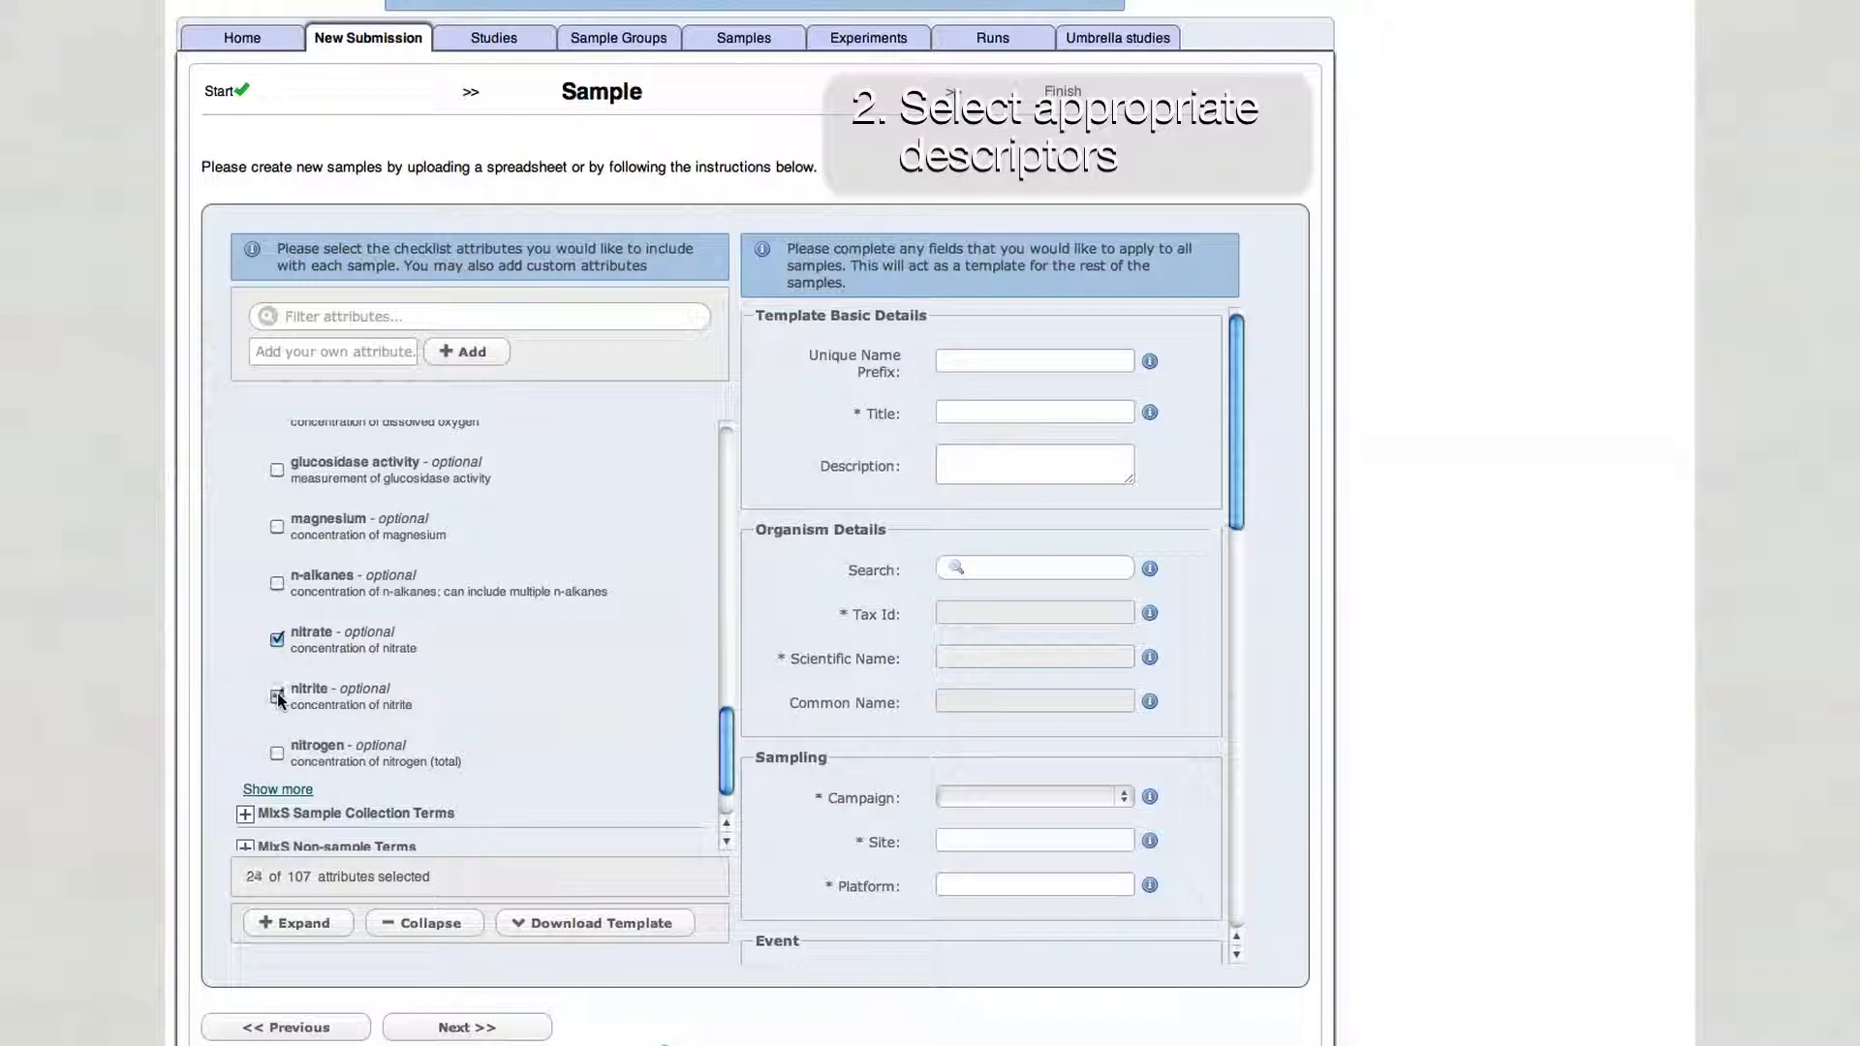
{"action": "left_click", "coordinate": [278, 790]}
{"action": "left_click_drag", "start_coordinate": [727, 605], "coordinate": [726, 666]}
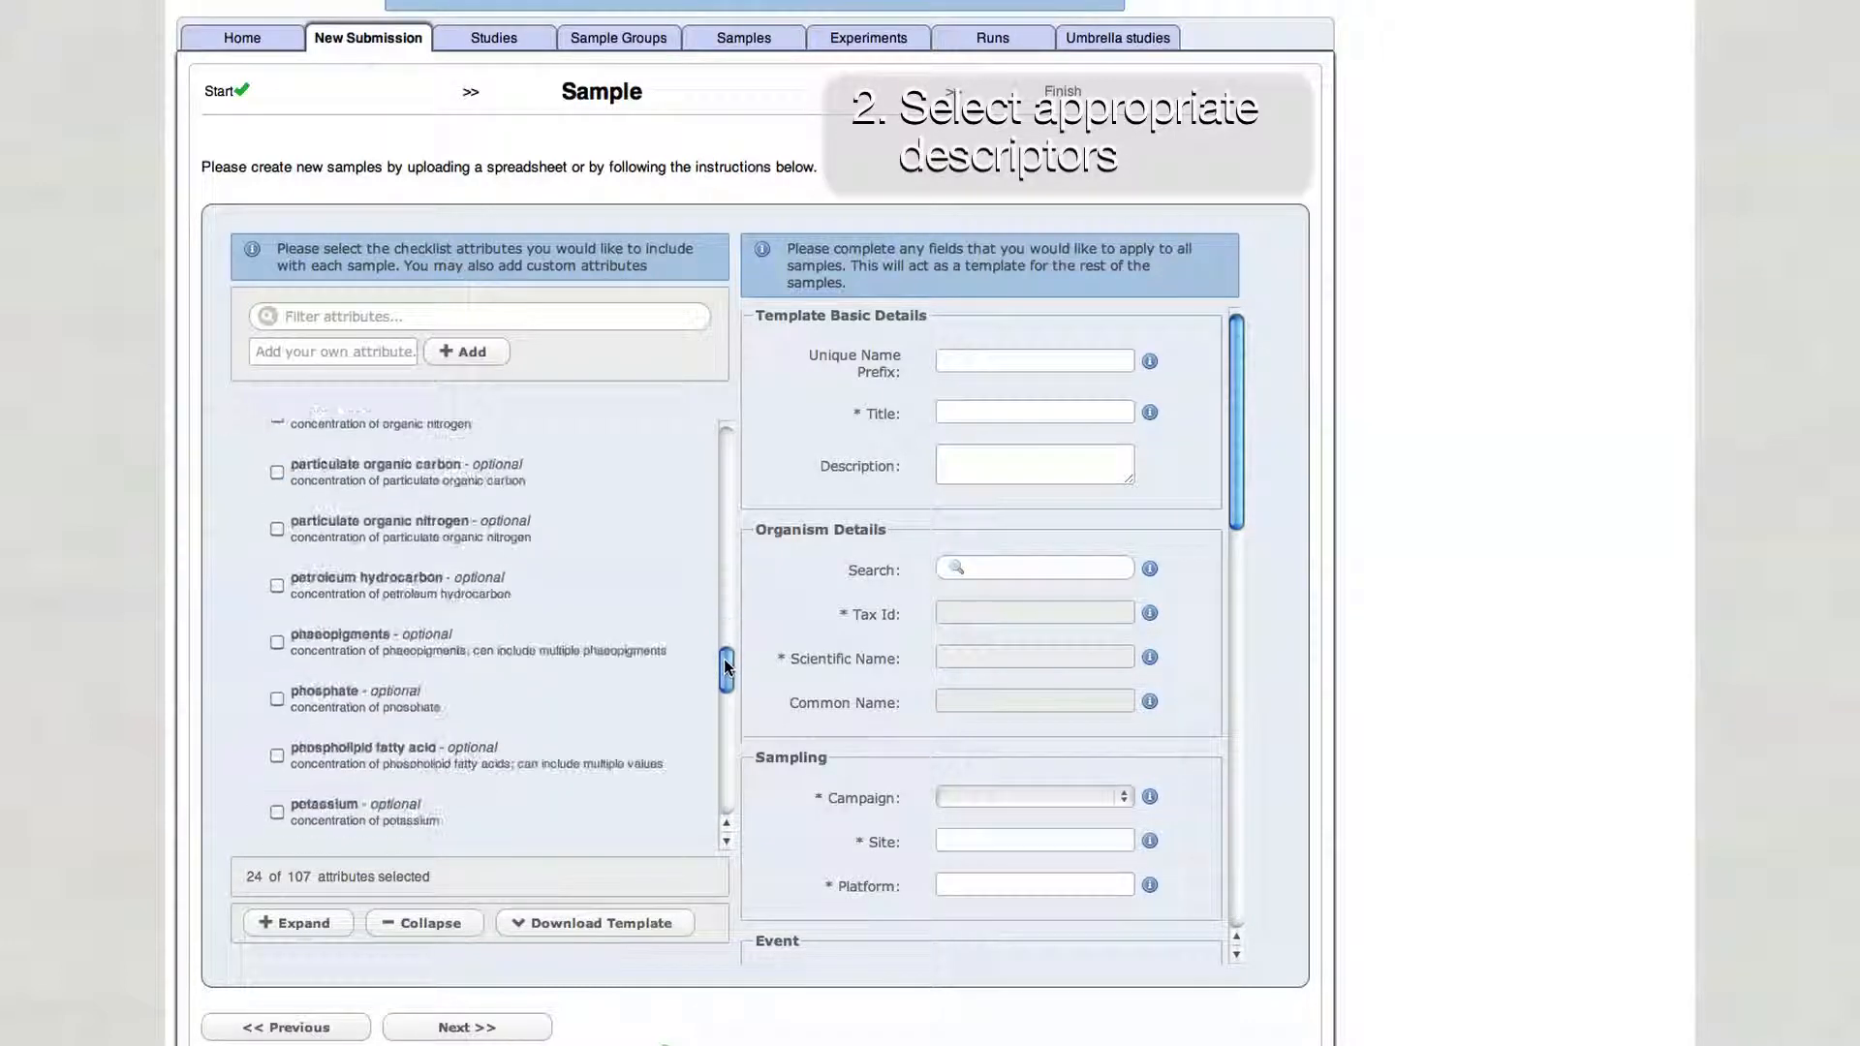
{"action": "left_click", "coordinate": [277, 698]}
- Set the template's unique name prefix to M3A_ and title to M3A_OSD_SS2014_
{"action": "left_click", "coordinate": [1024, 360]}
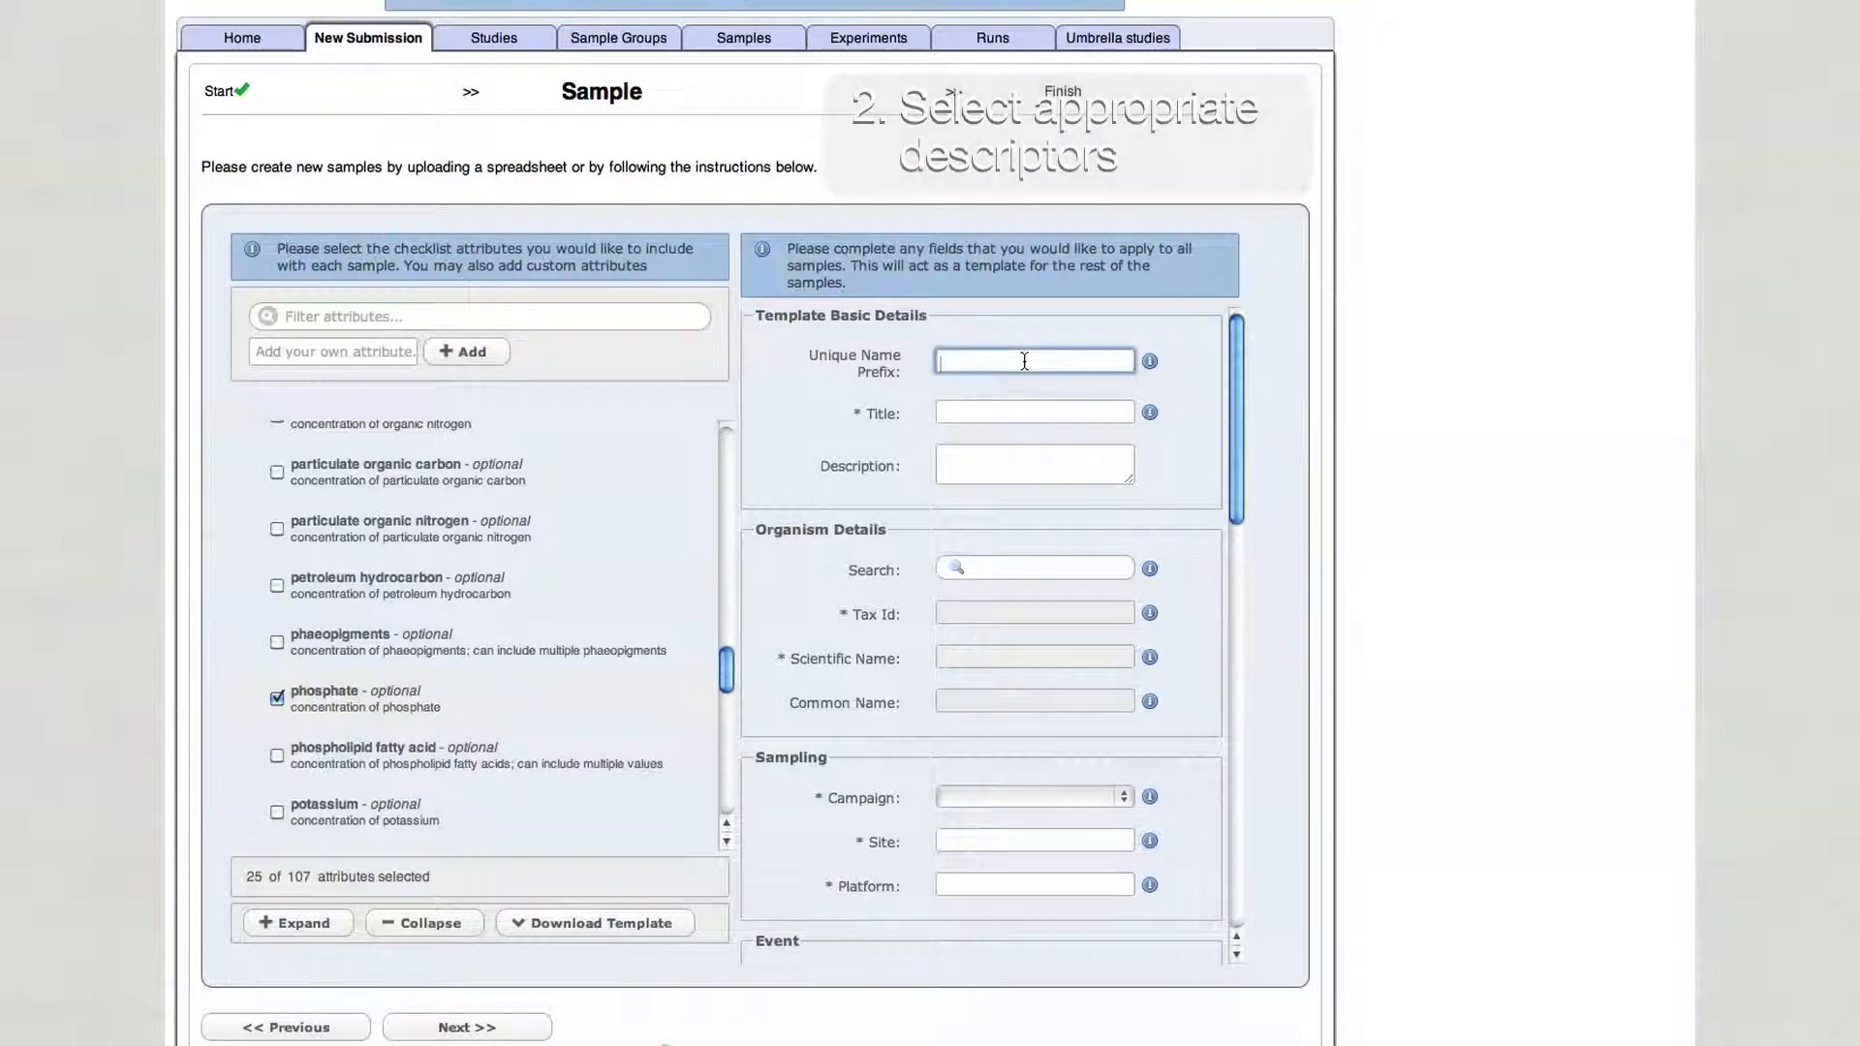
{"action": "type", "text": "M3A_"}
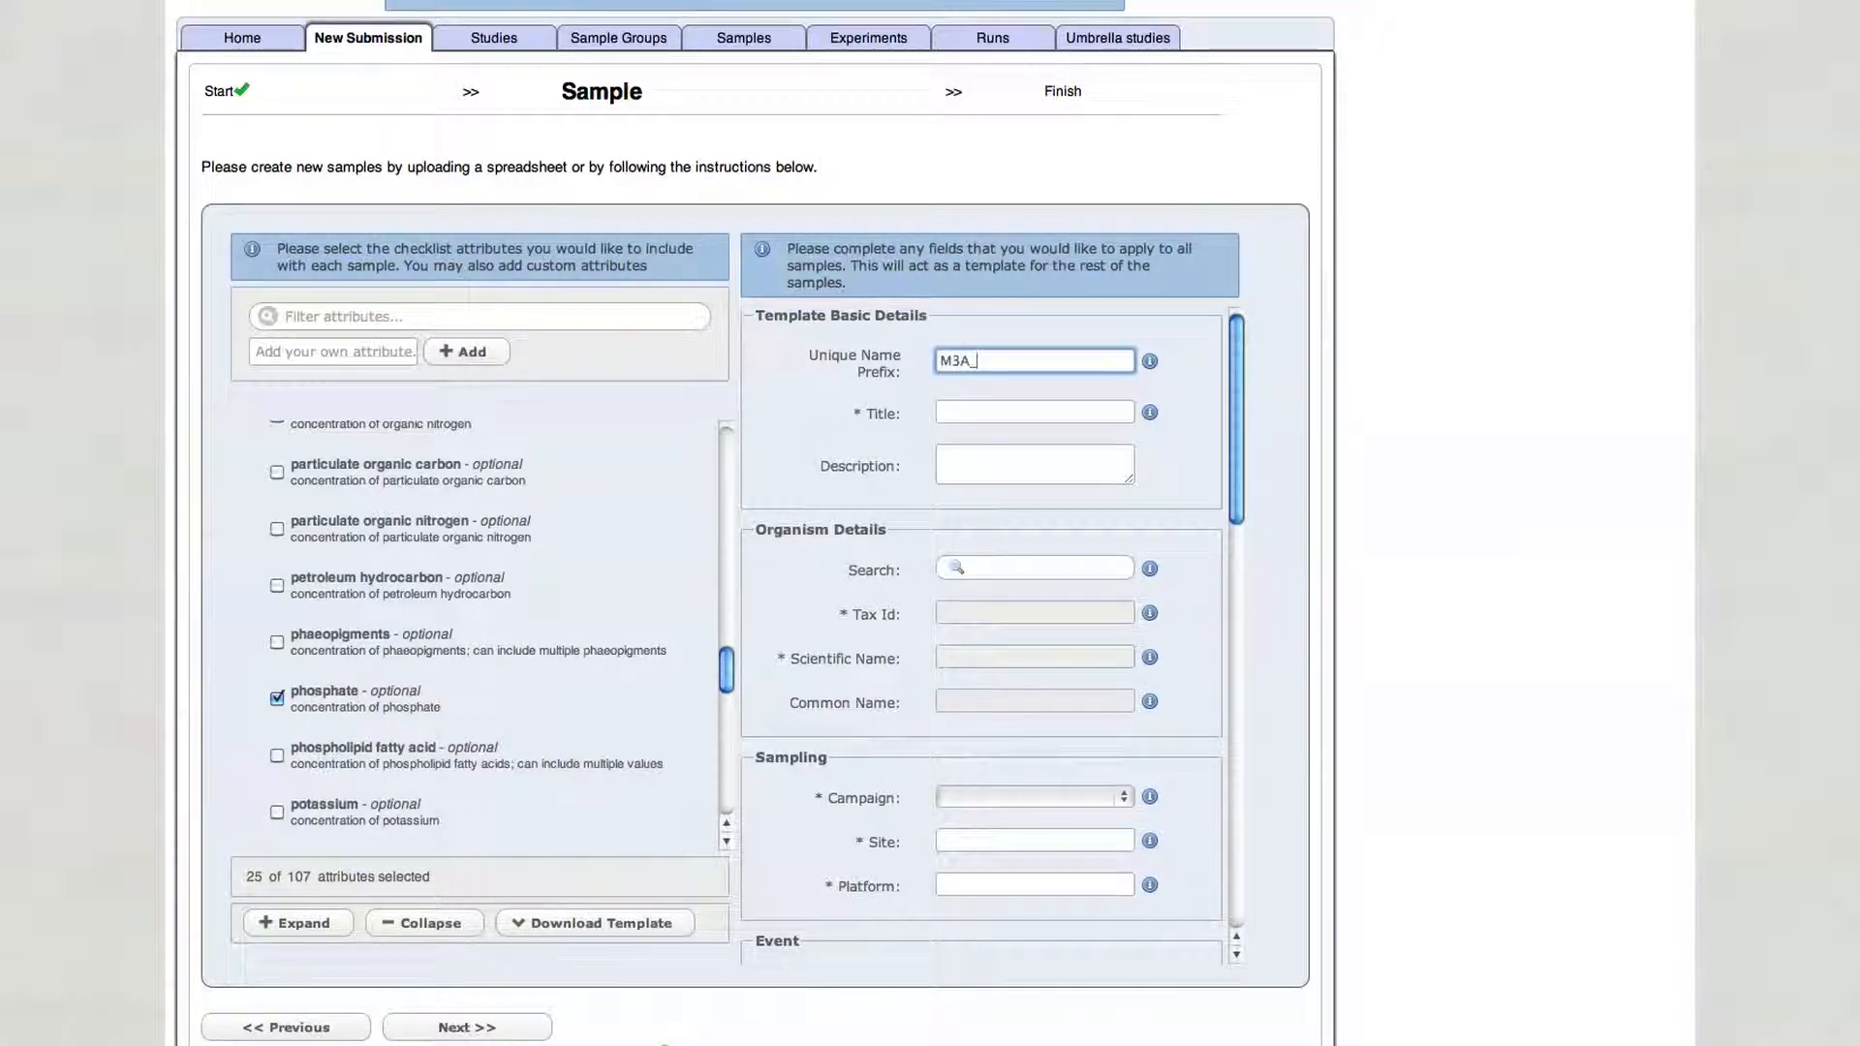
{"action": "left_click", "coordinate": [1035, 413]}
{"action": "type", "text": "M3"}
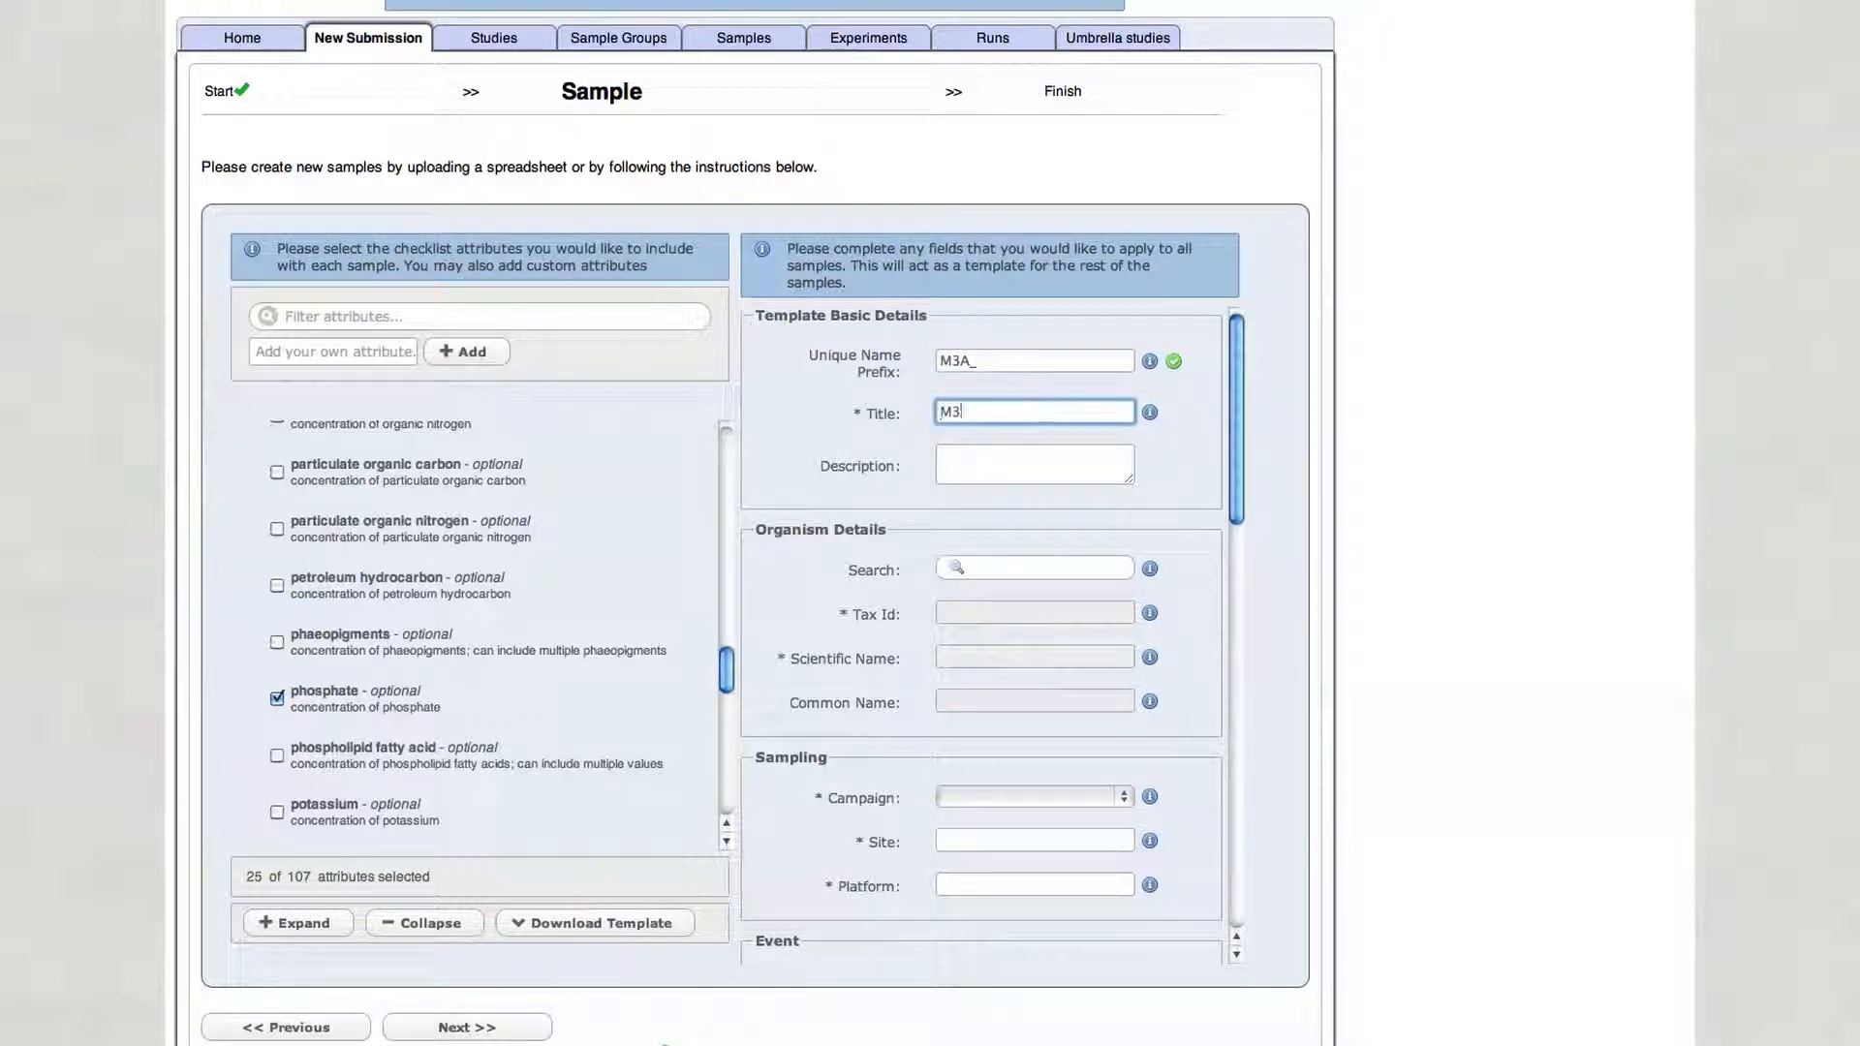
{"action": "type", "text": "A_OSD_SS2014_"}
- Enter the template description OSD SS2014 water sample from M3A Station
{"action": "left_click", "coordinate": [1014, 465]}
{"action": "type", "text": "OSD SS2014 "}
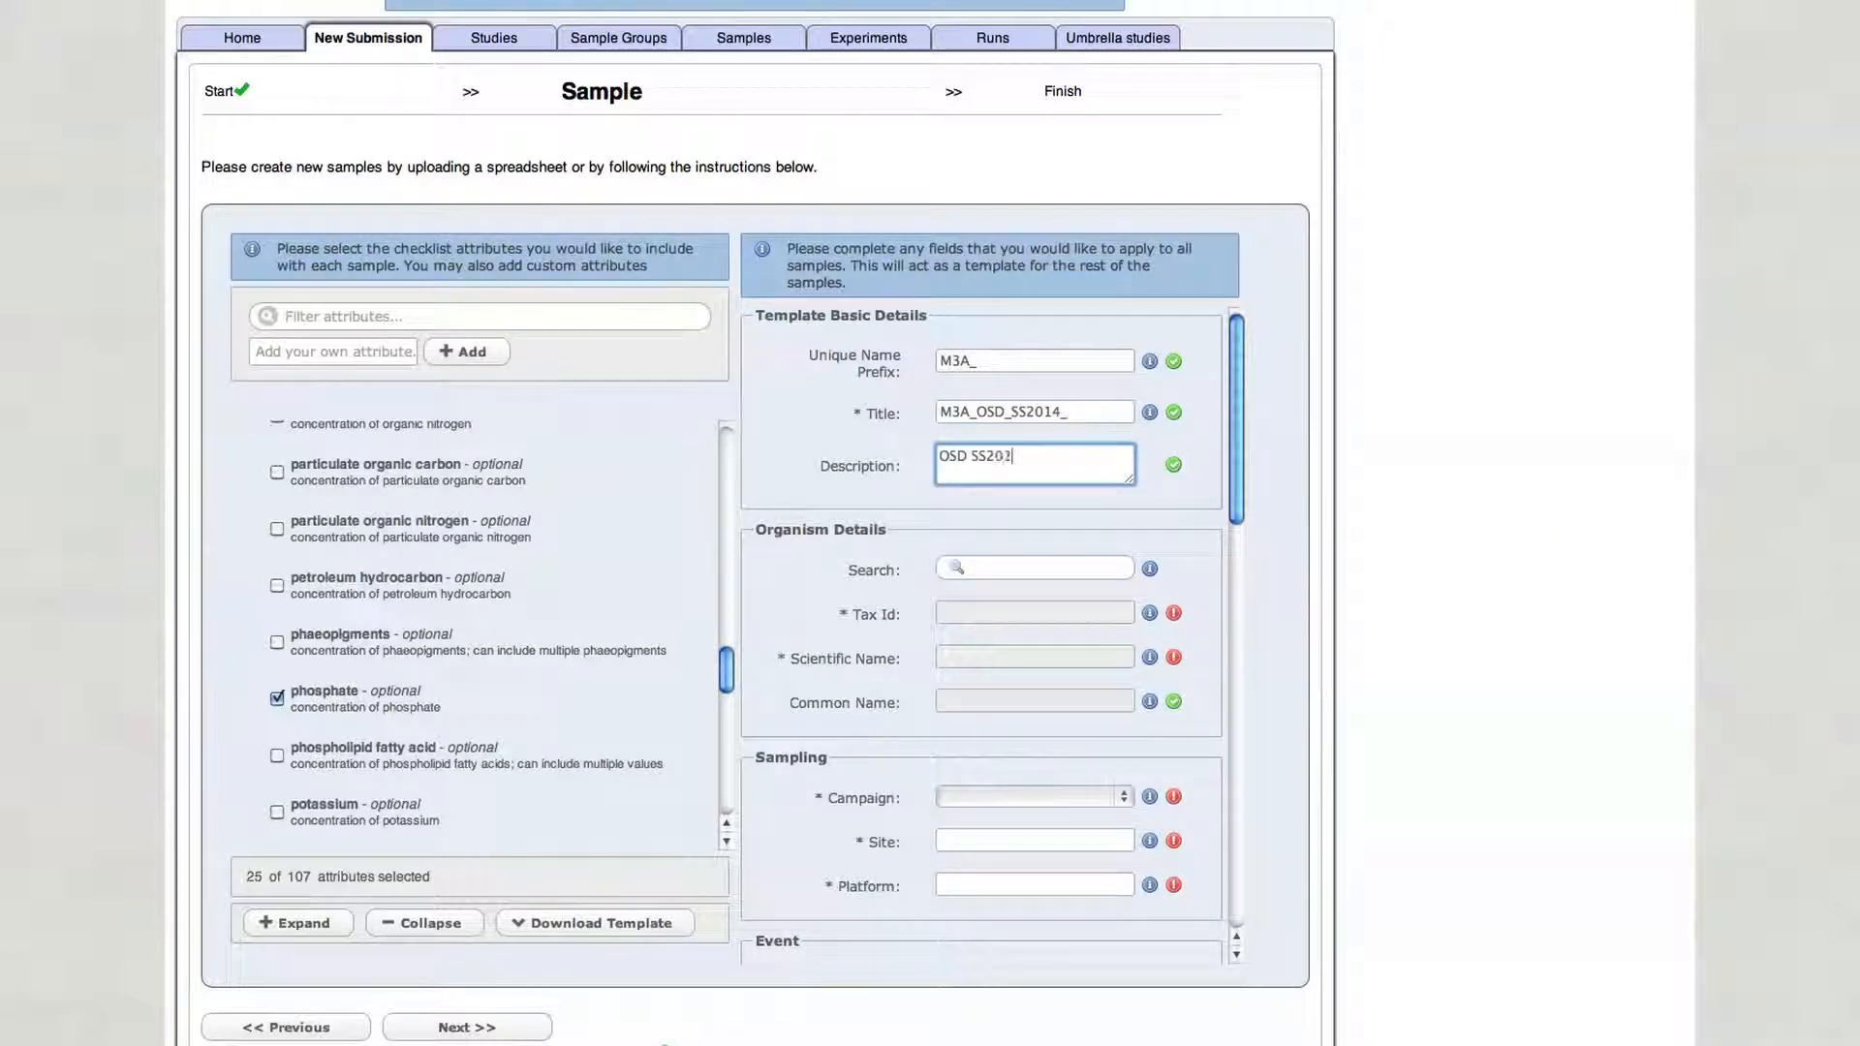
{"action": "type", "text": "water sample from M"}
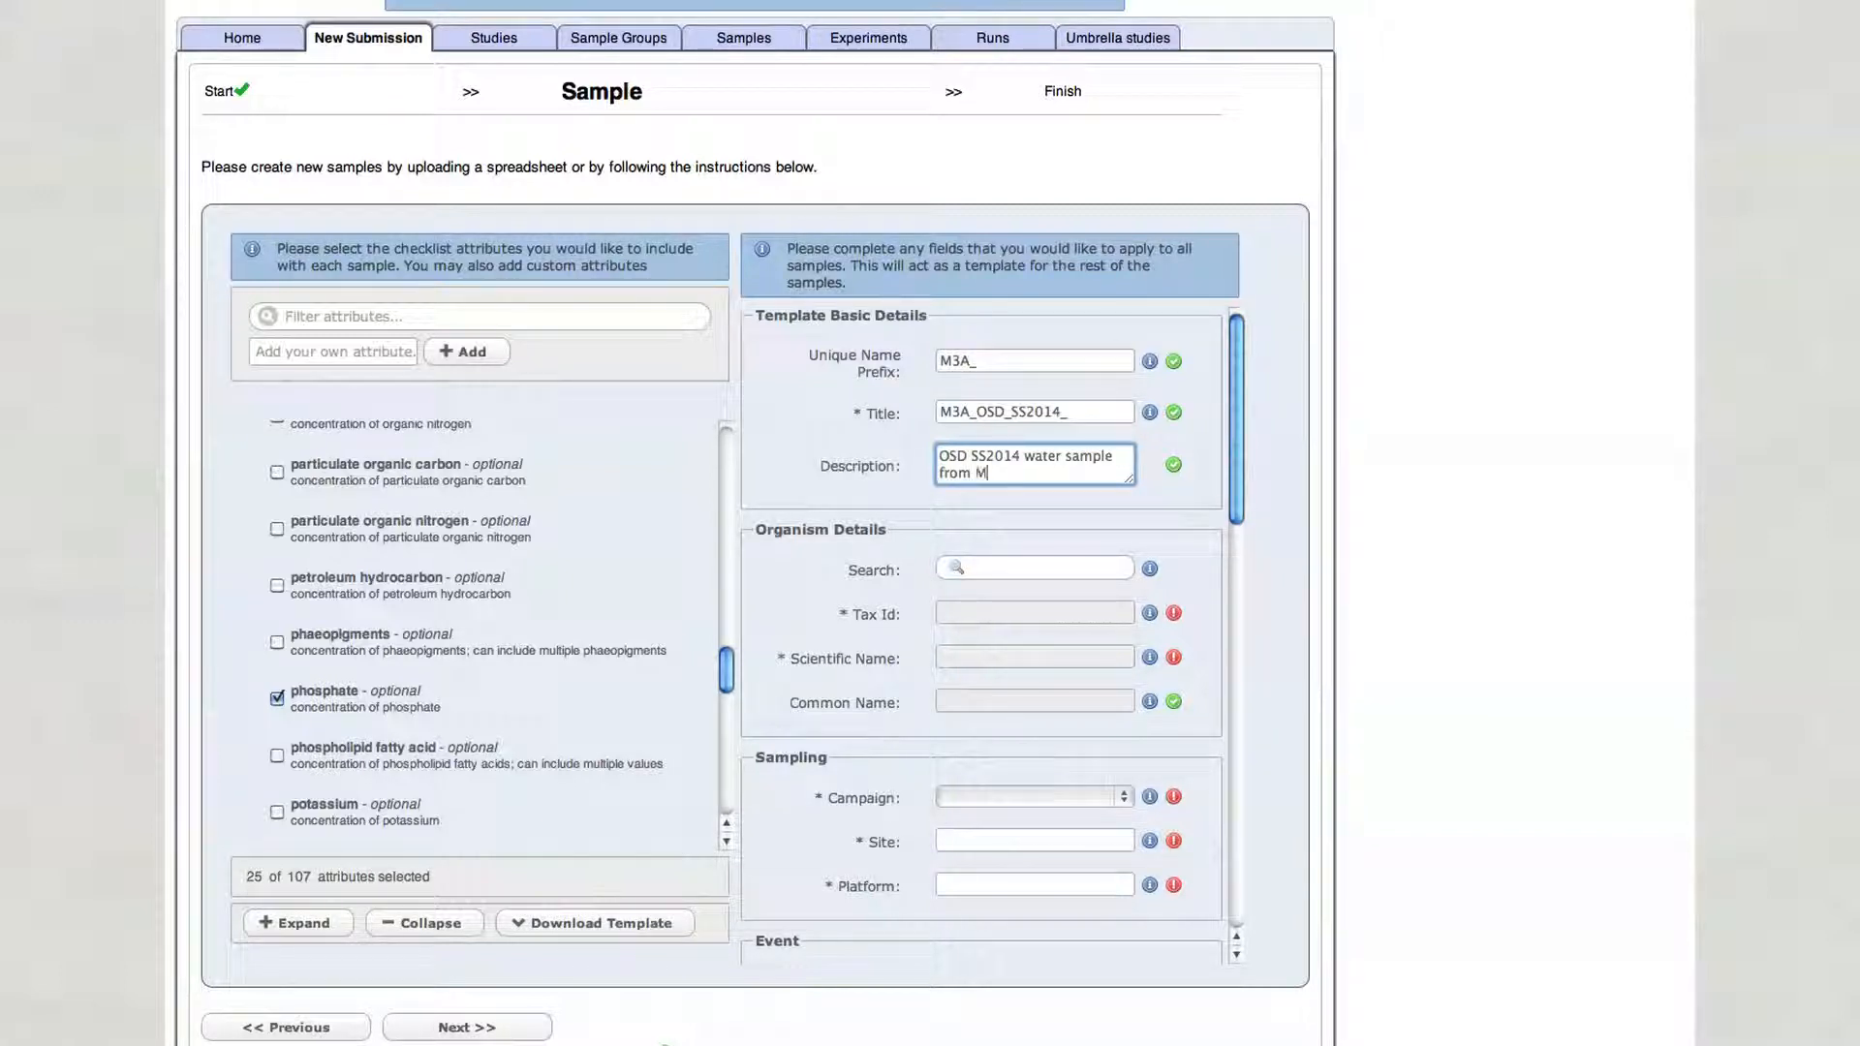
{"action": "type", "text": "3A Station"}
- Set the organism by searching for marine metagenome and picking 408172 marine metagenome
{"action": "left_click", "coordinate": [1027, 567]}
{"action": "type", "text": "marine met"}
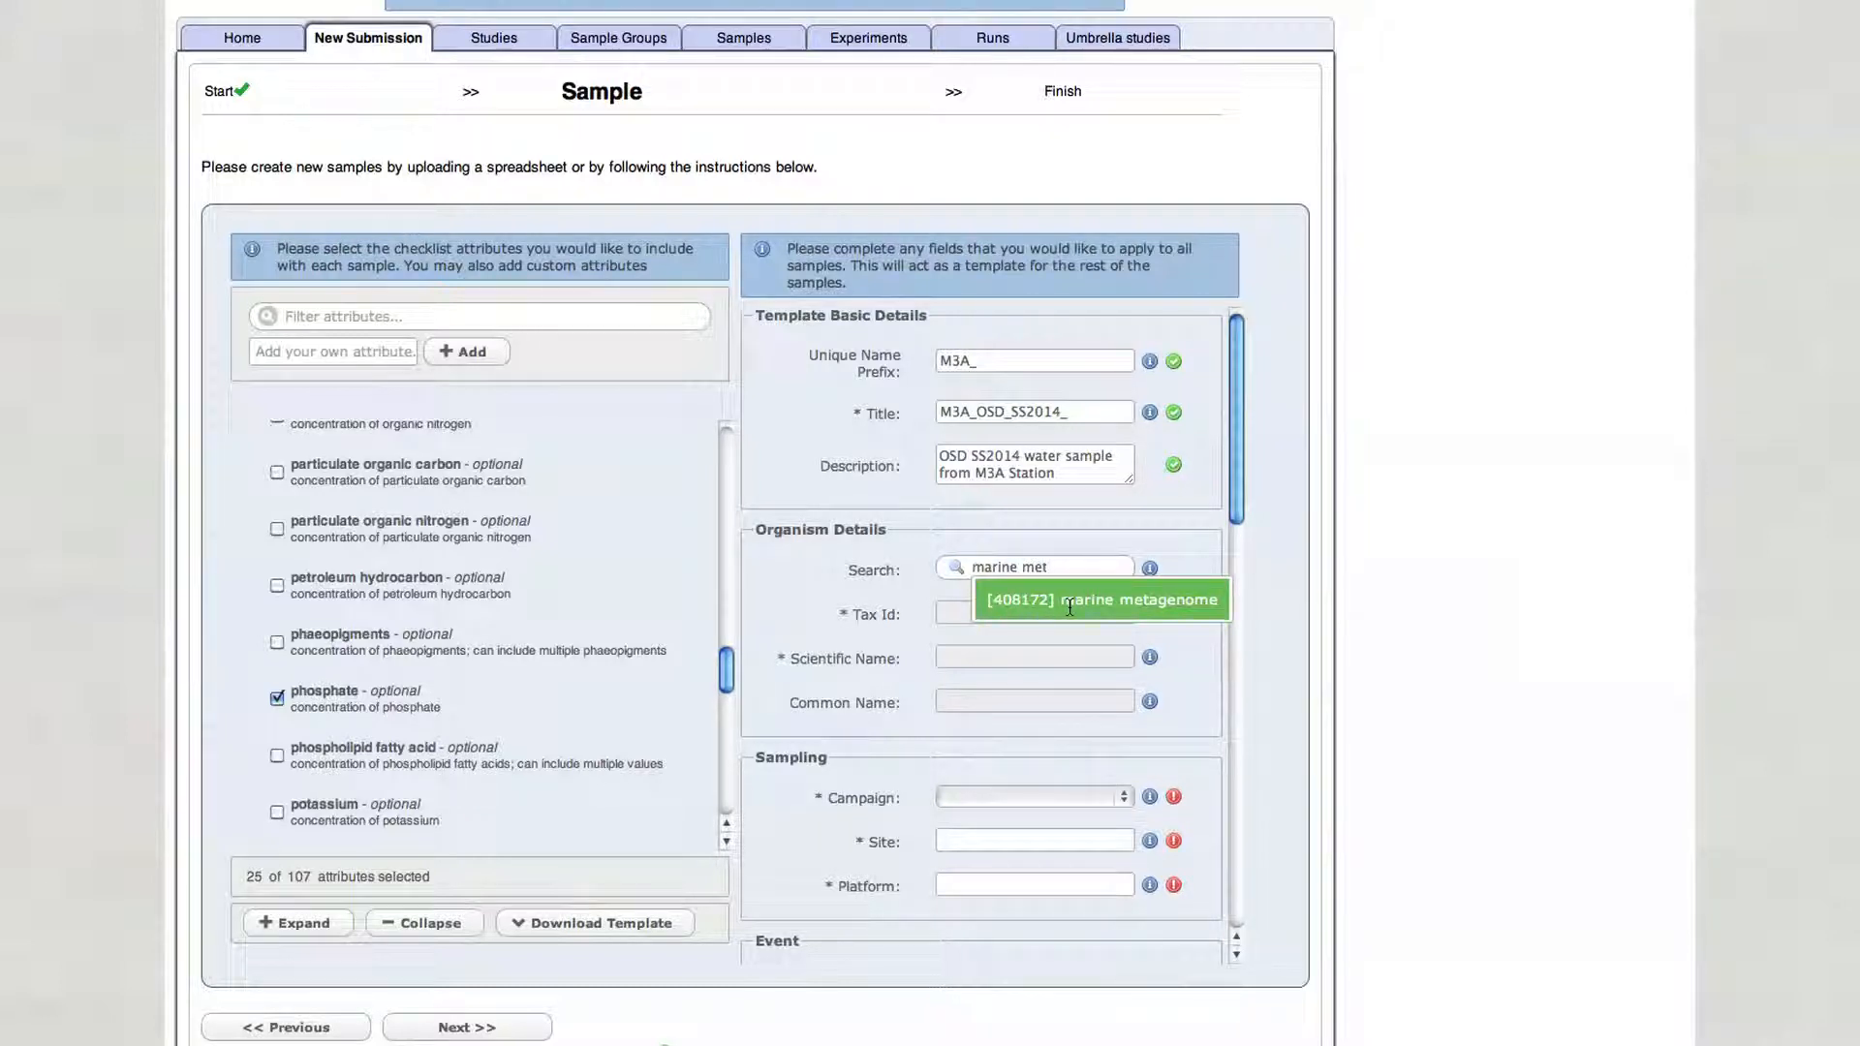
{"action": "left_click", "coordinate": [1069, 600]}
- Set the sampling campaign to OSD-SS2014
{"action": "scroll", "coordinate": [1240, 542], "scroll_direction": "down", "scroll_amount": 3}
{"action": "scroll", "coordinate": [1241, 581], "scroll_direction": "down", "scroll_amount": 3}
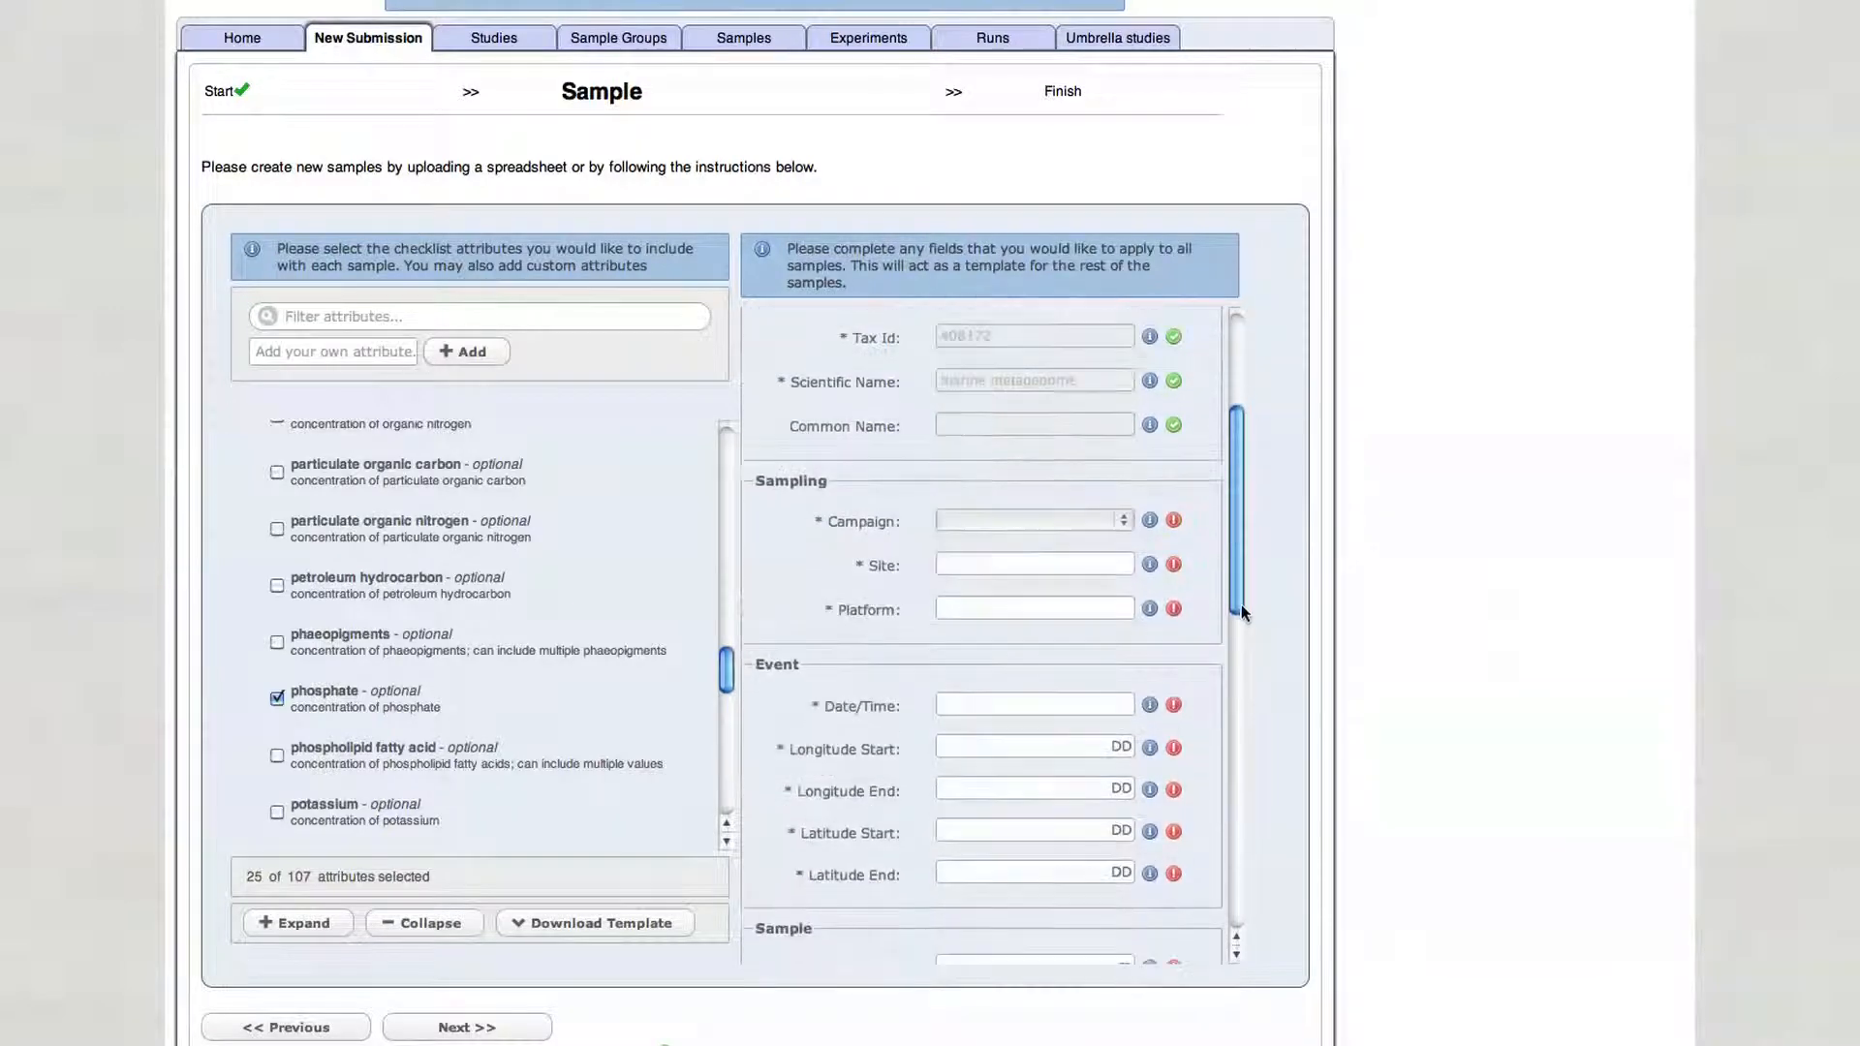
{"action": "left_click", "coordinate": [1123, 488]}
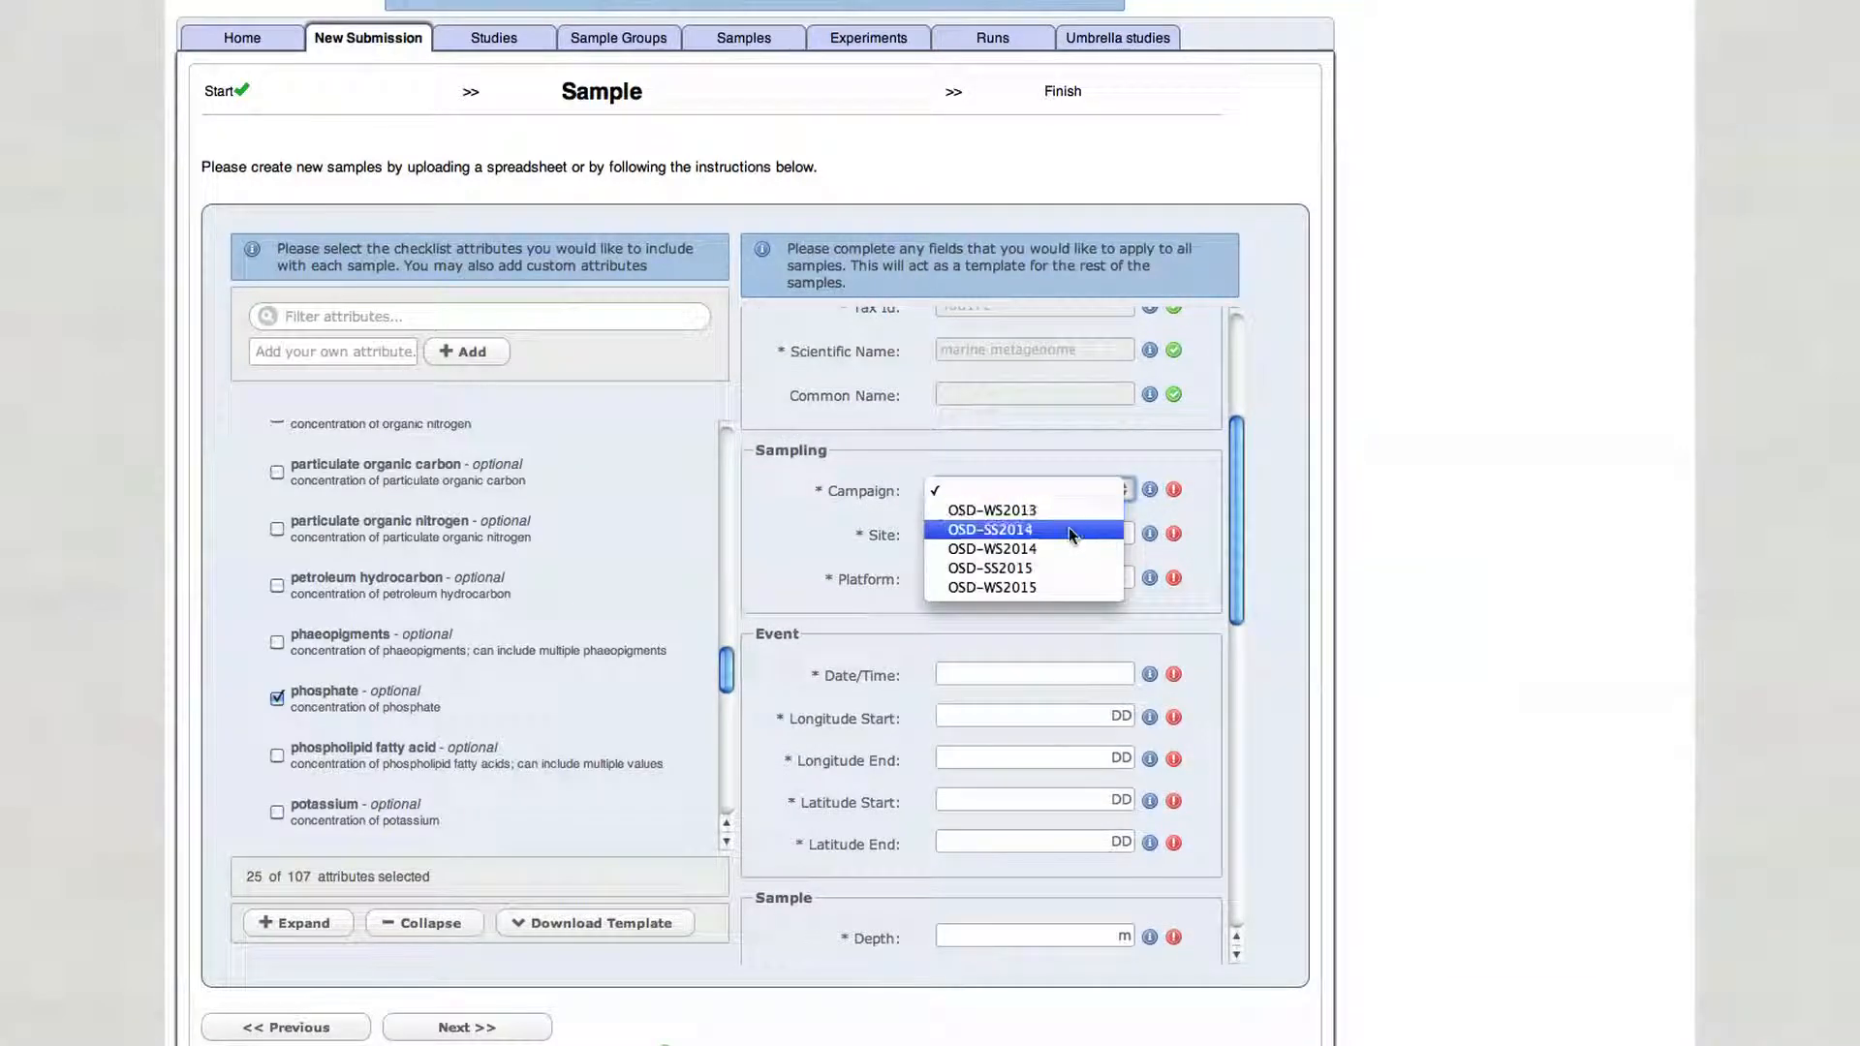
{"action": "left_click", "coordinate": [1067, 529]}
- Set the sampling site to Crete and the platform to Poseidon-E1-M3A
{"action": "left_click", "coordinate": [1058, 533]}
{"action": "type", "text": "Cre"}
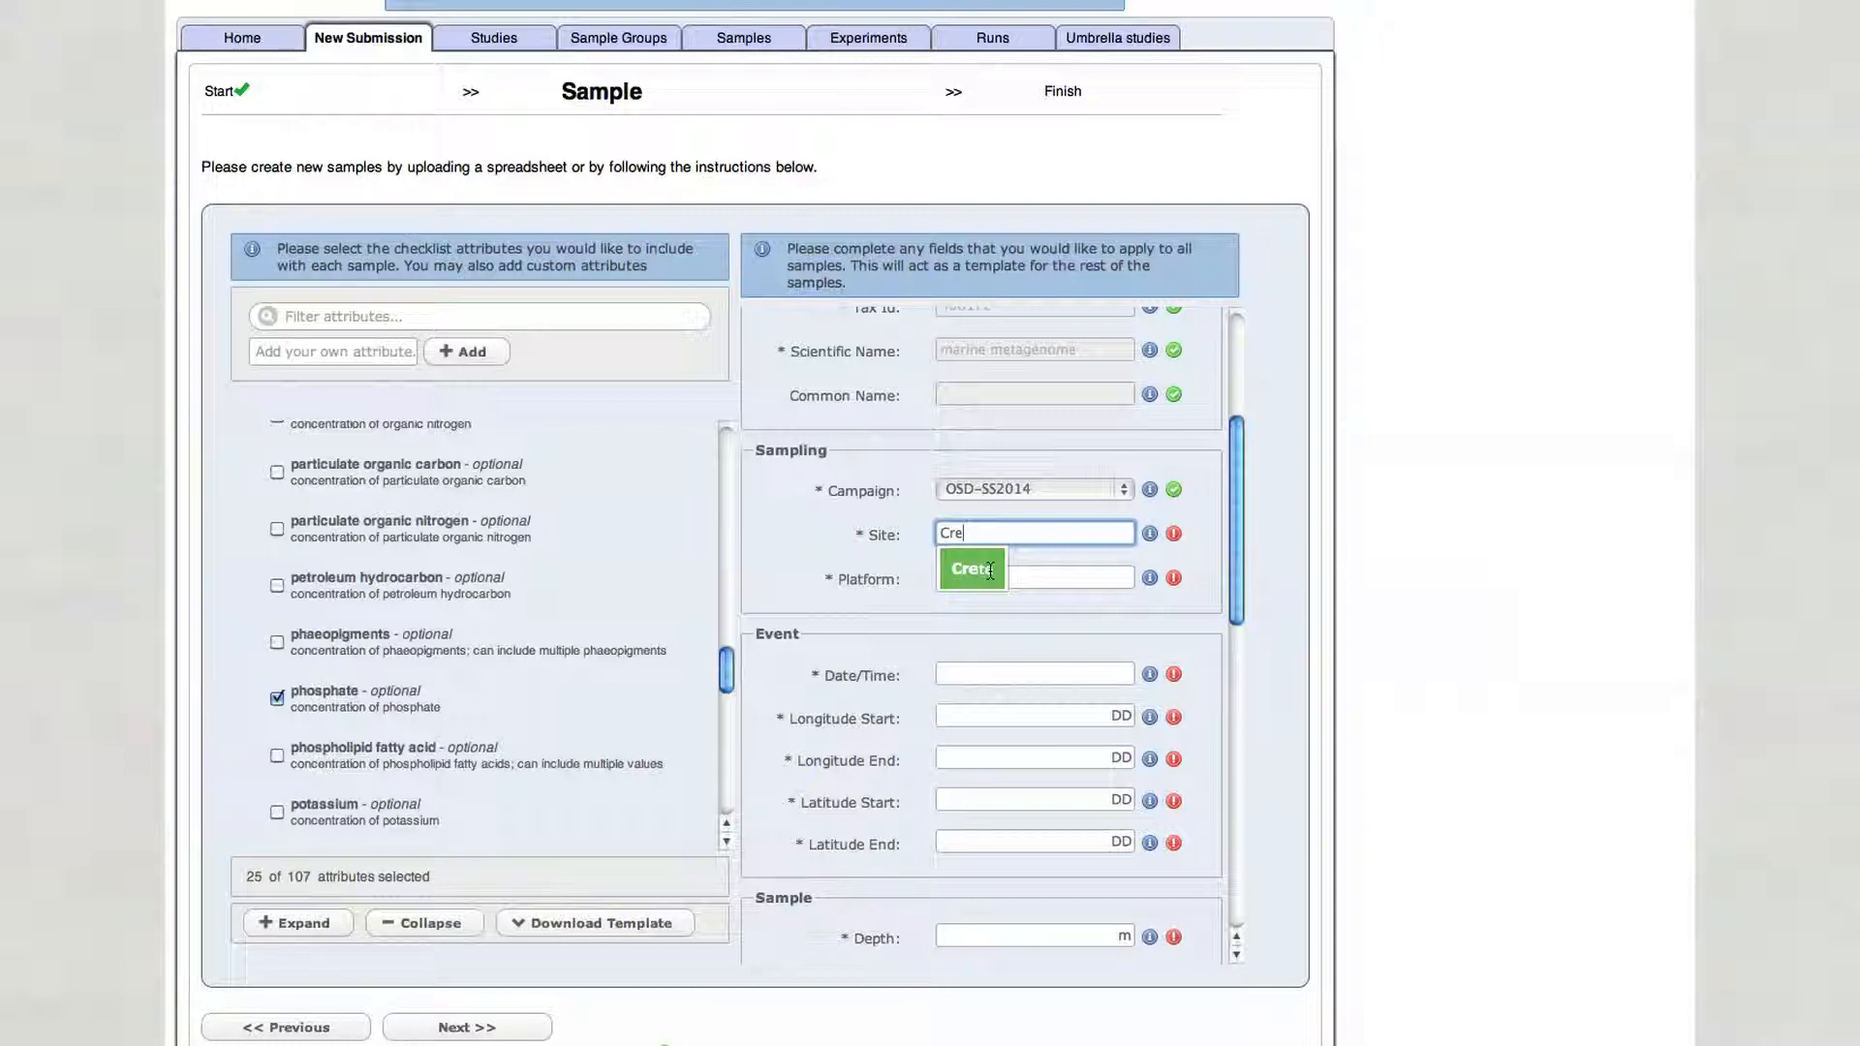
{"action": "left_click", "coordinate": [989, 571]}
{"action": "type", "text": "P"}
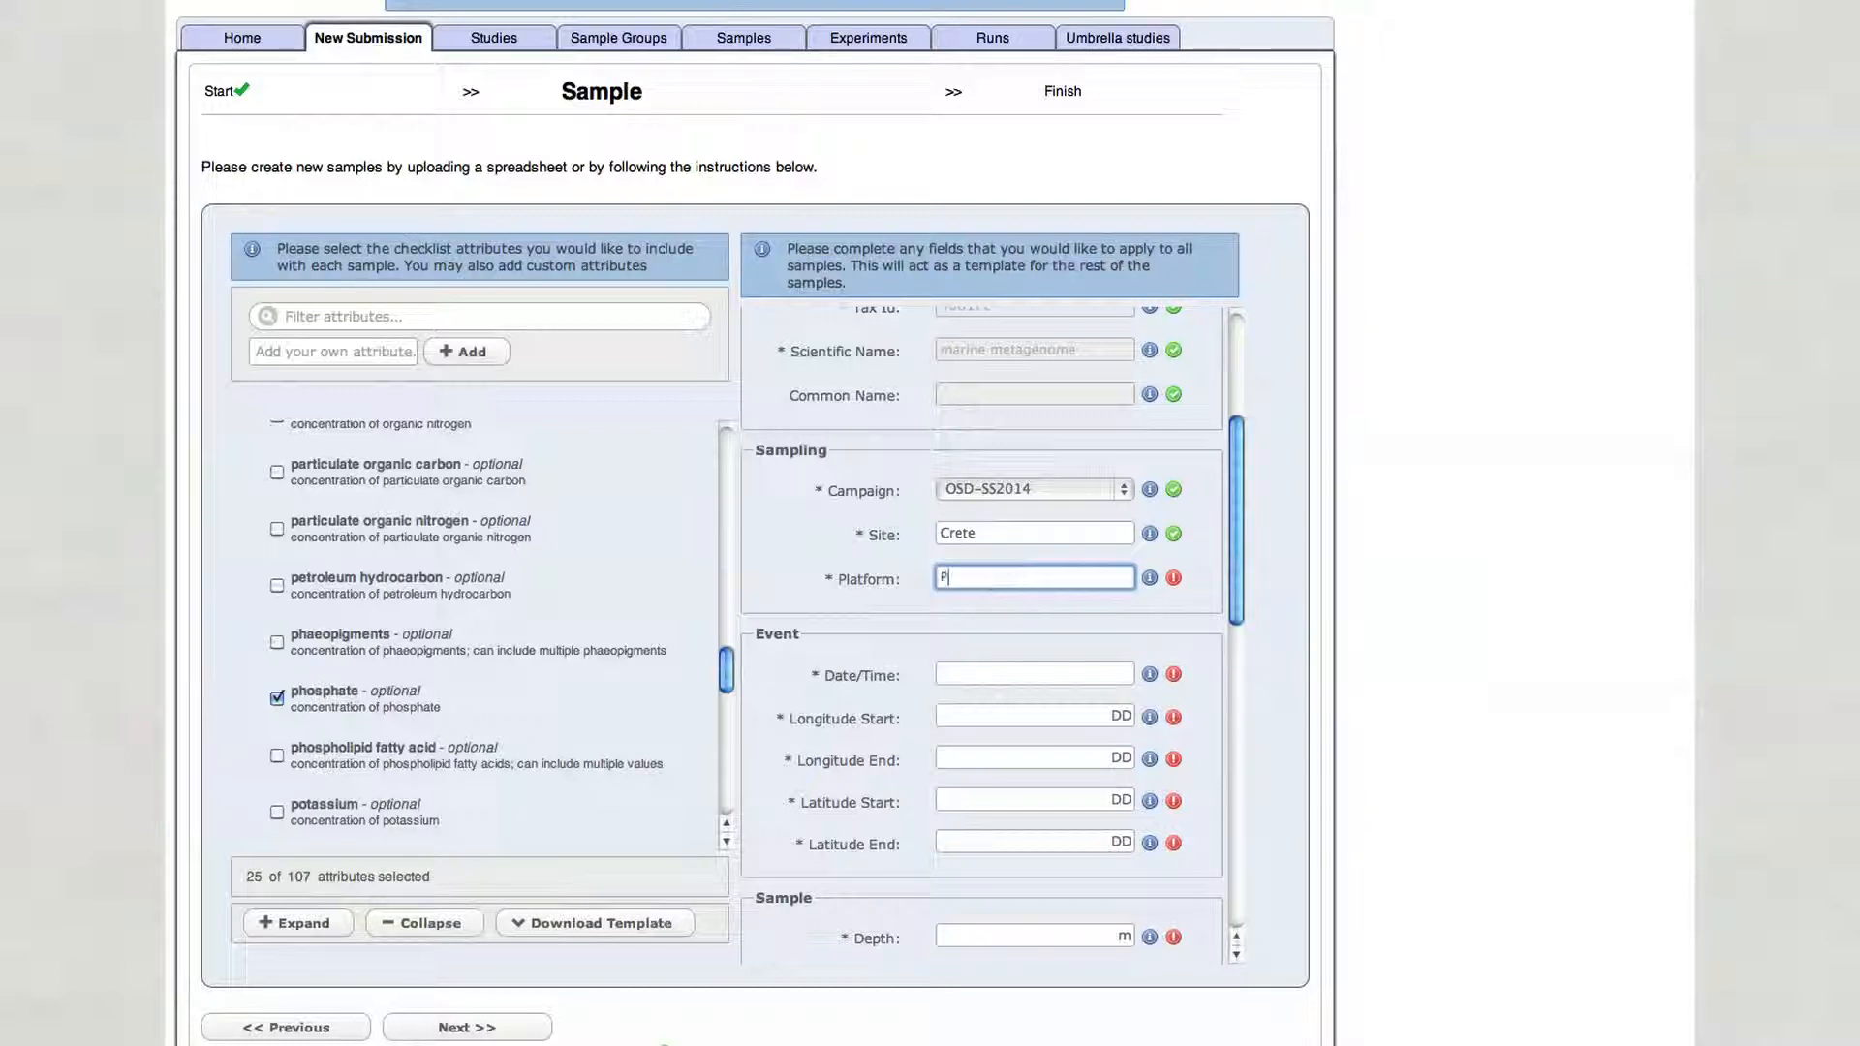
{"action": "type", "text": "oseidon-E1-M3A"}
- Enter the event date/time 2013-06-21T14:05:00Z/2013-06-21T14:46:00Z
{"action": "left_click", "coordinate": [1017, 672]}
{"action": "type", "text": "2013-06"}
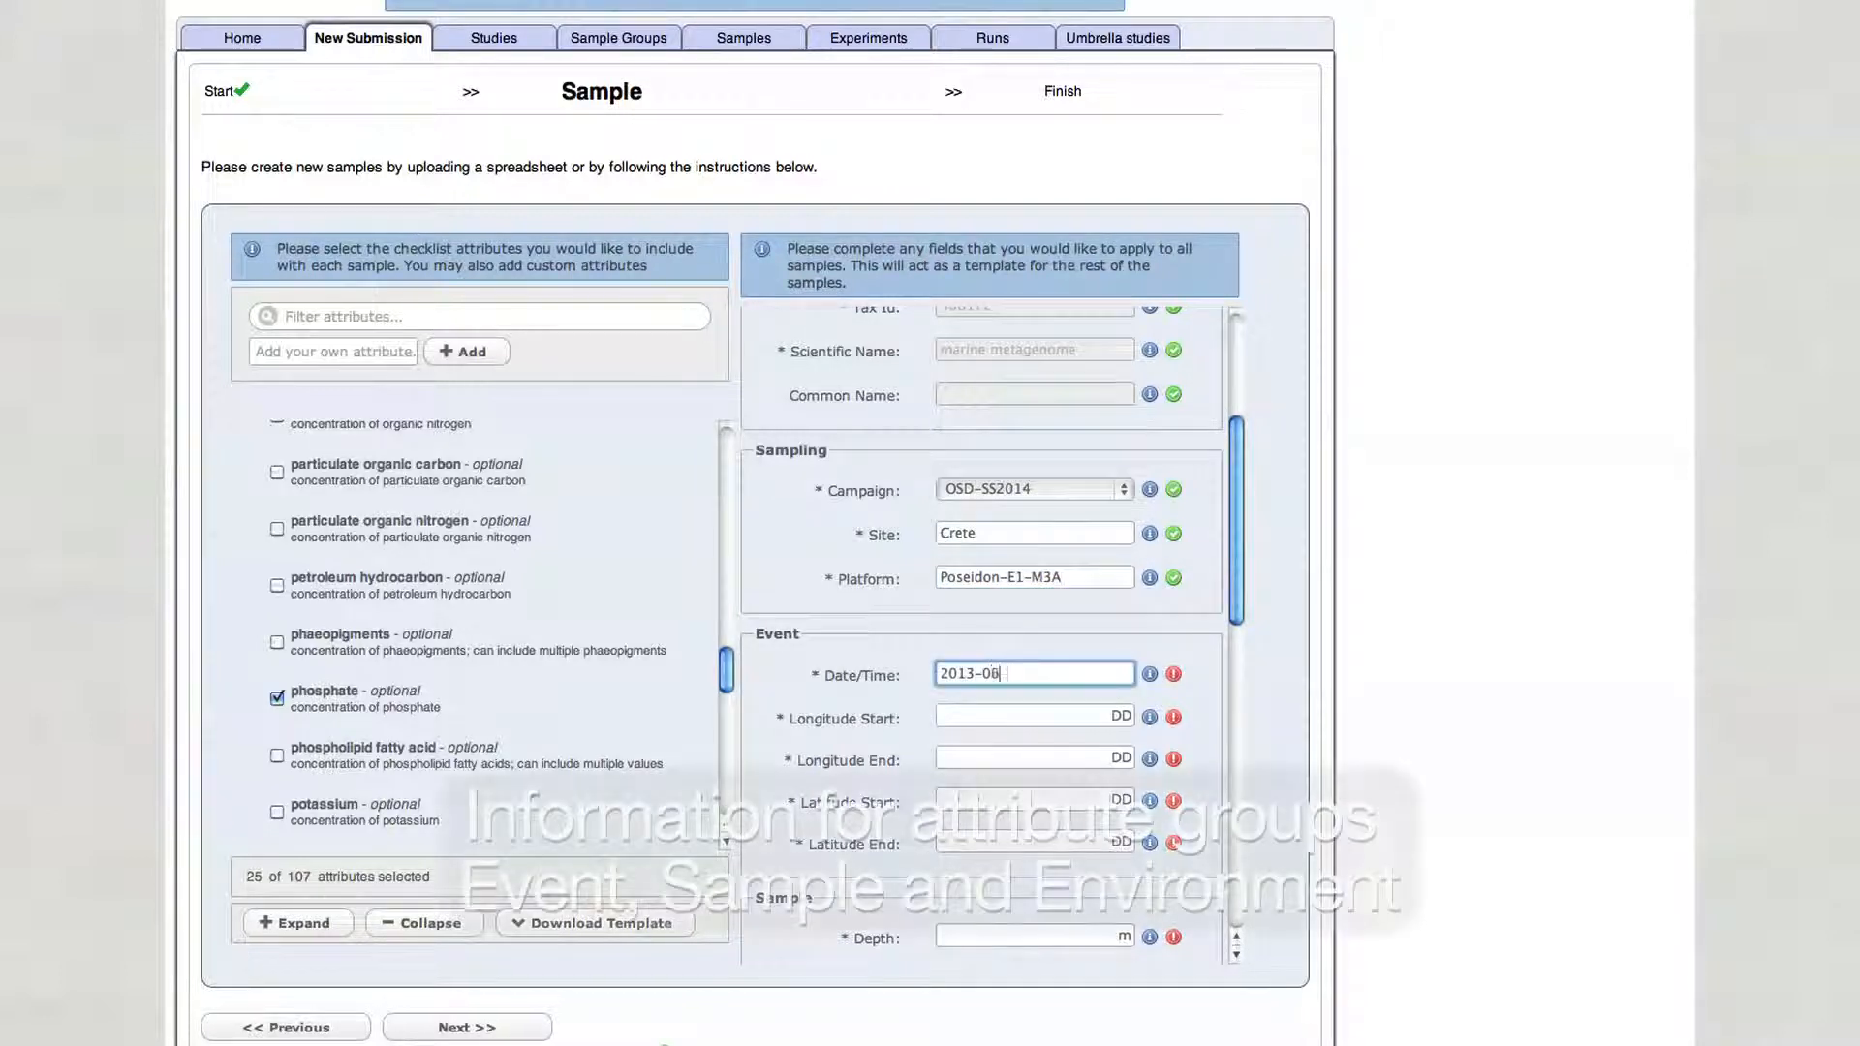
{"action": "type", "text": "-21T14:05:00Z/"}
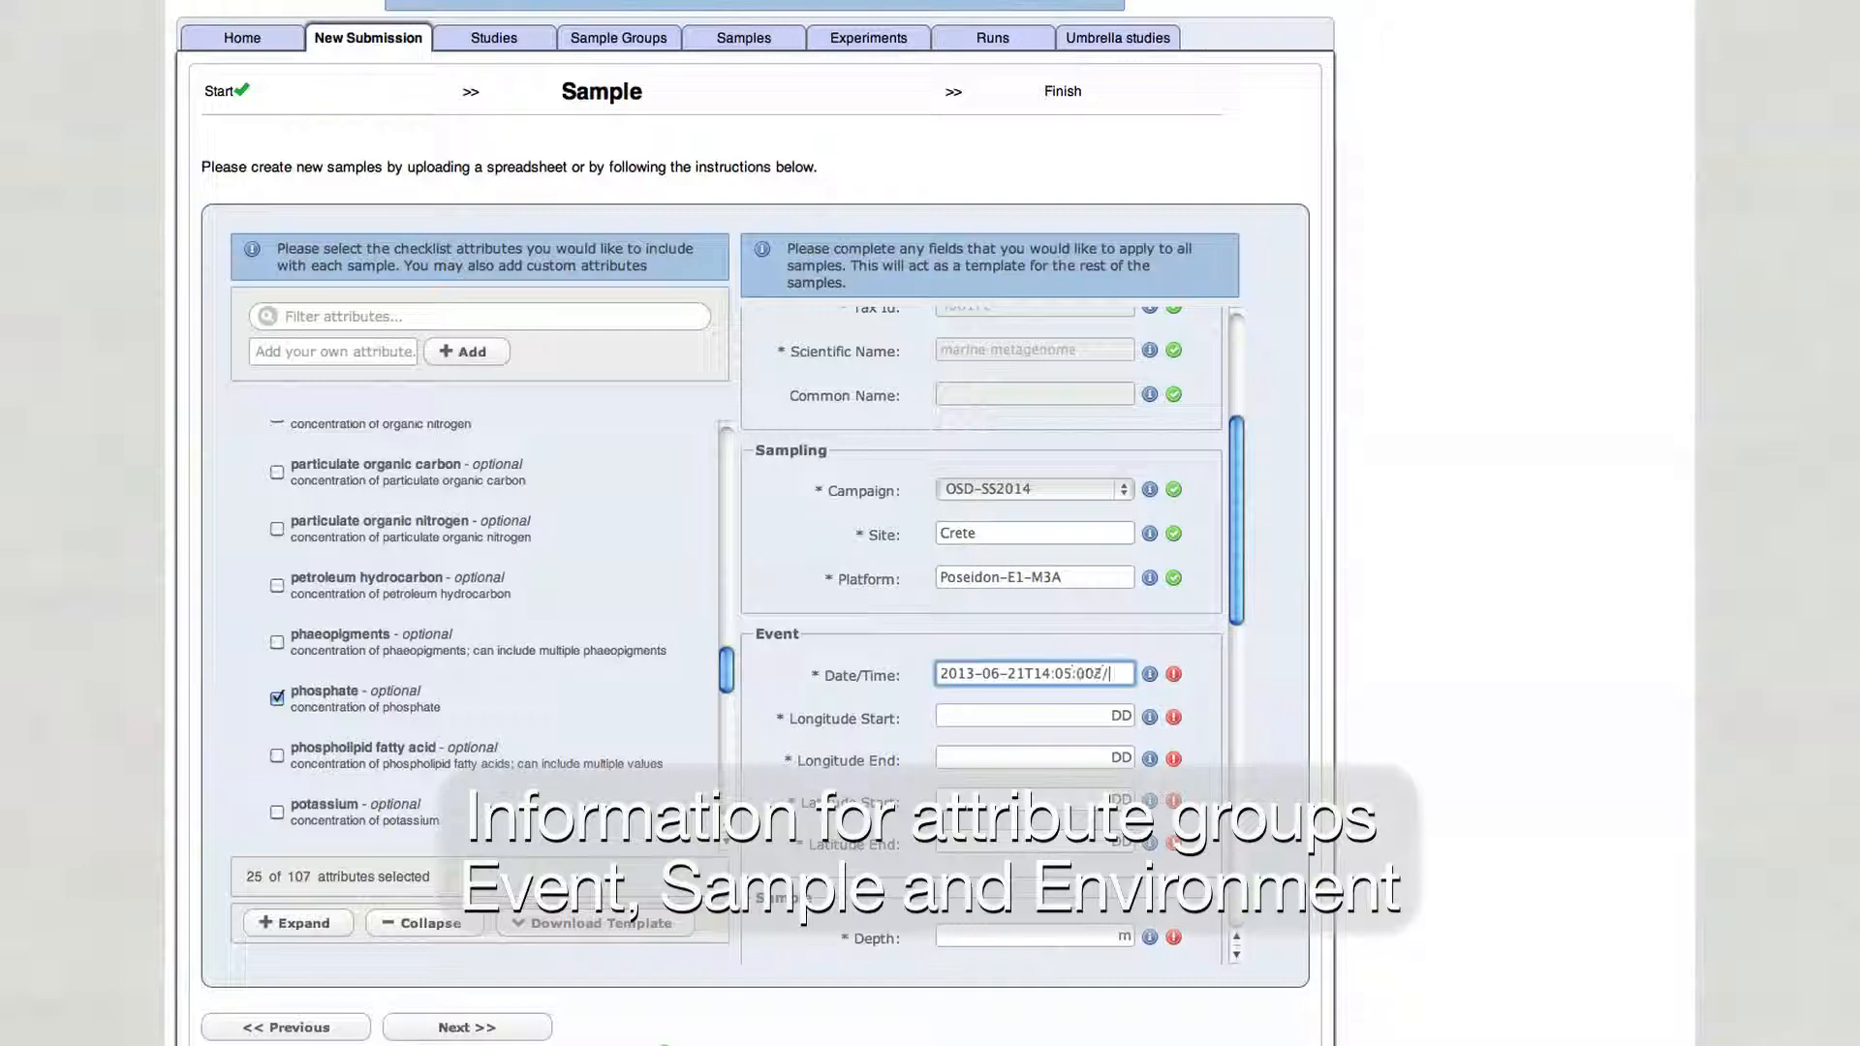
{"action": "type", "text": "2013-06-21T14:46:00Z"}
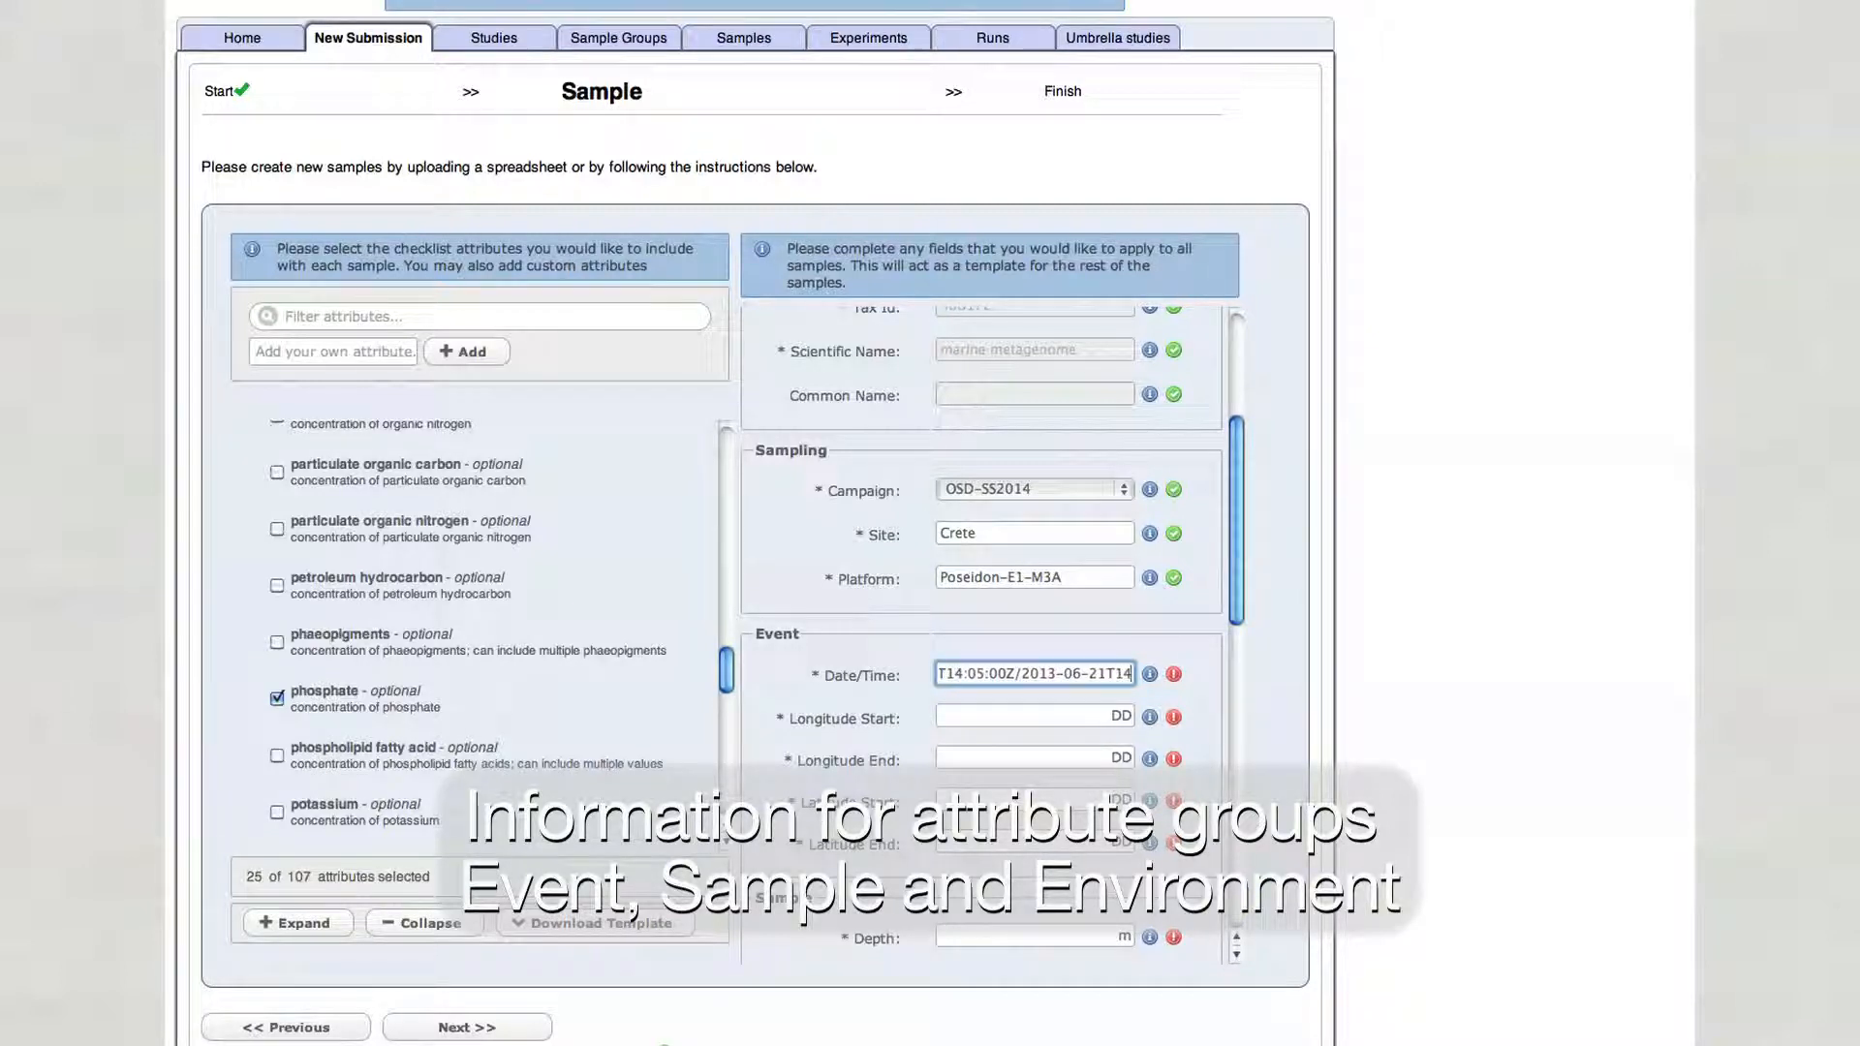
- Enter longitude start +035.6666, longitude end +035.6702, latitude start +24.6666 and latitude end +24.6643
{"action": "key", "text": "Tab"}
{"action": "type", "text": "+035.6666"}
{"action": "key", "text": "Tab"}
{"action": "type", "text": "+035.6702"}
{"action": "key", "text": "Tab"}
{"action": "type", "text": "+35.366"}
{"action": "left_click", "coordinate": [1087, 839]}
{"action": "type", "text": "+24.6643"}
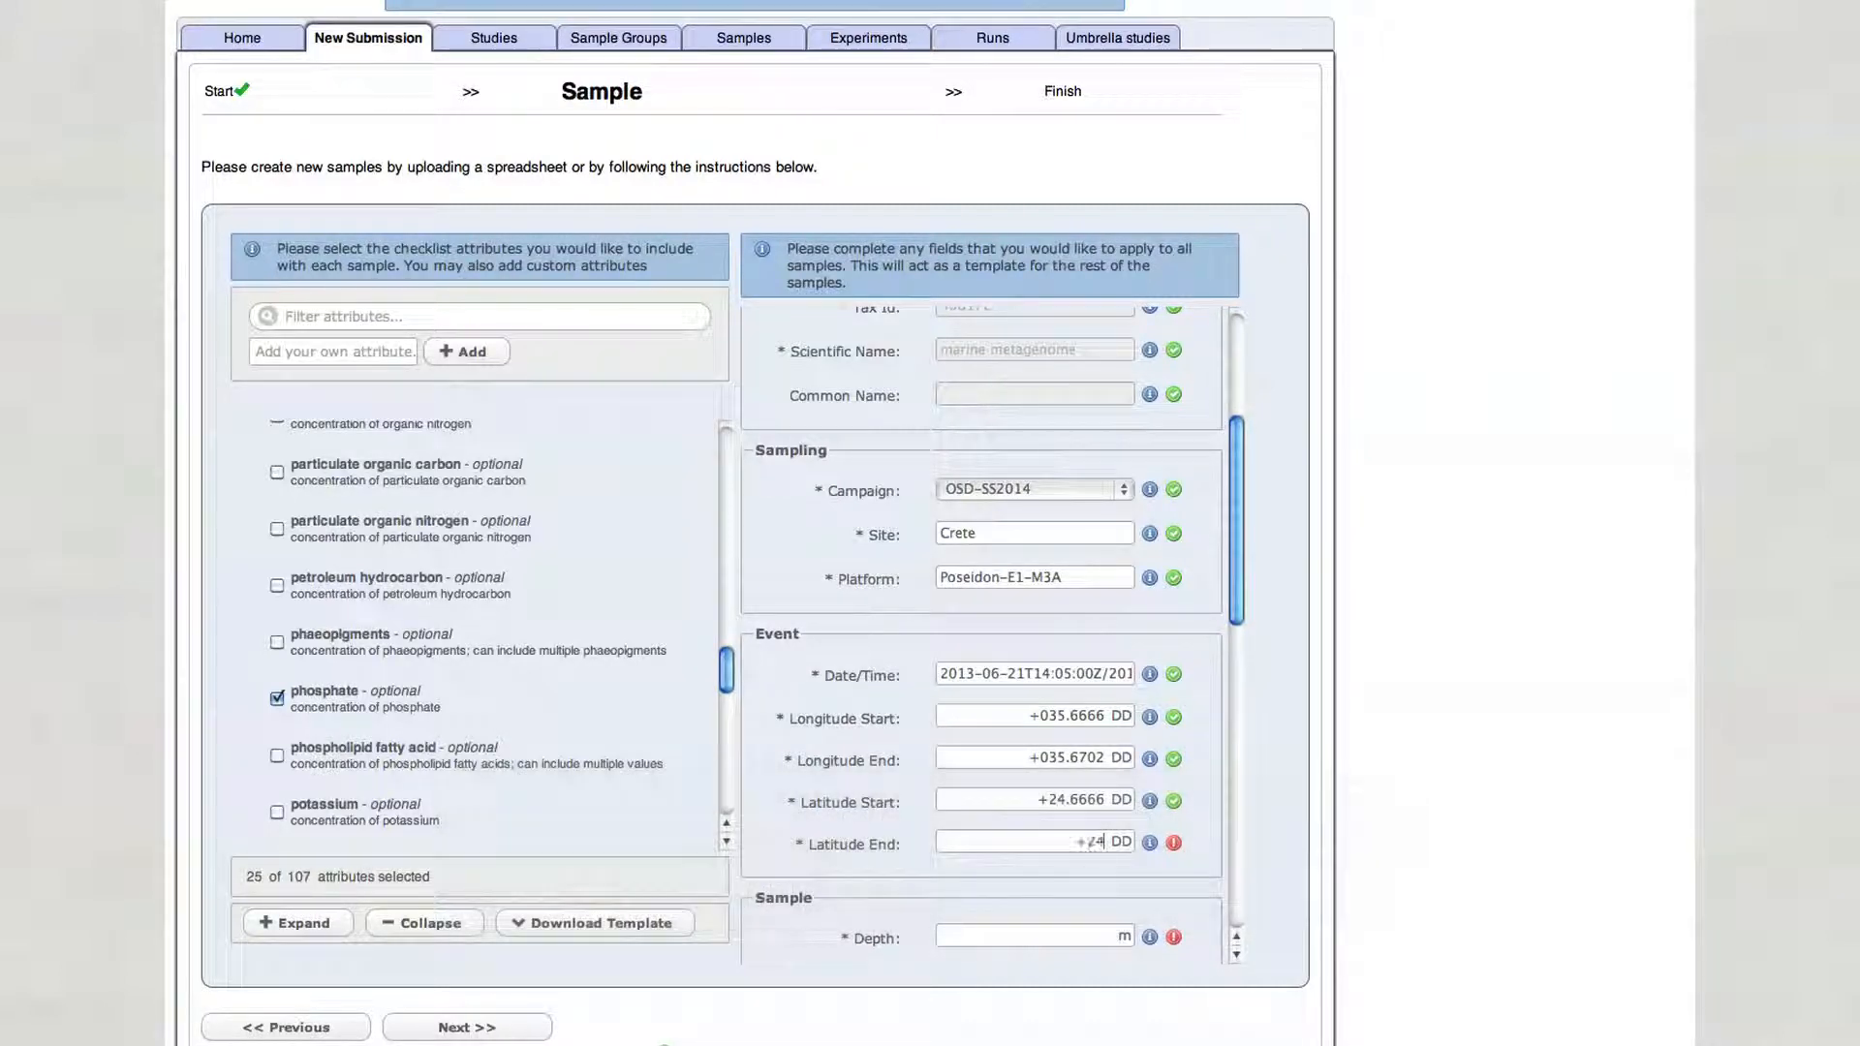
- Proceed to the sample list, add four samples and select the first sample, M3A_1
{"action": "left_click_drag", "start_coordinate": [1239, 593], "coordinate": [1240, 876]}
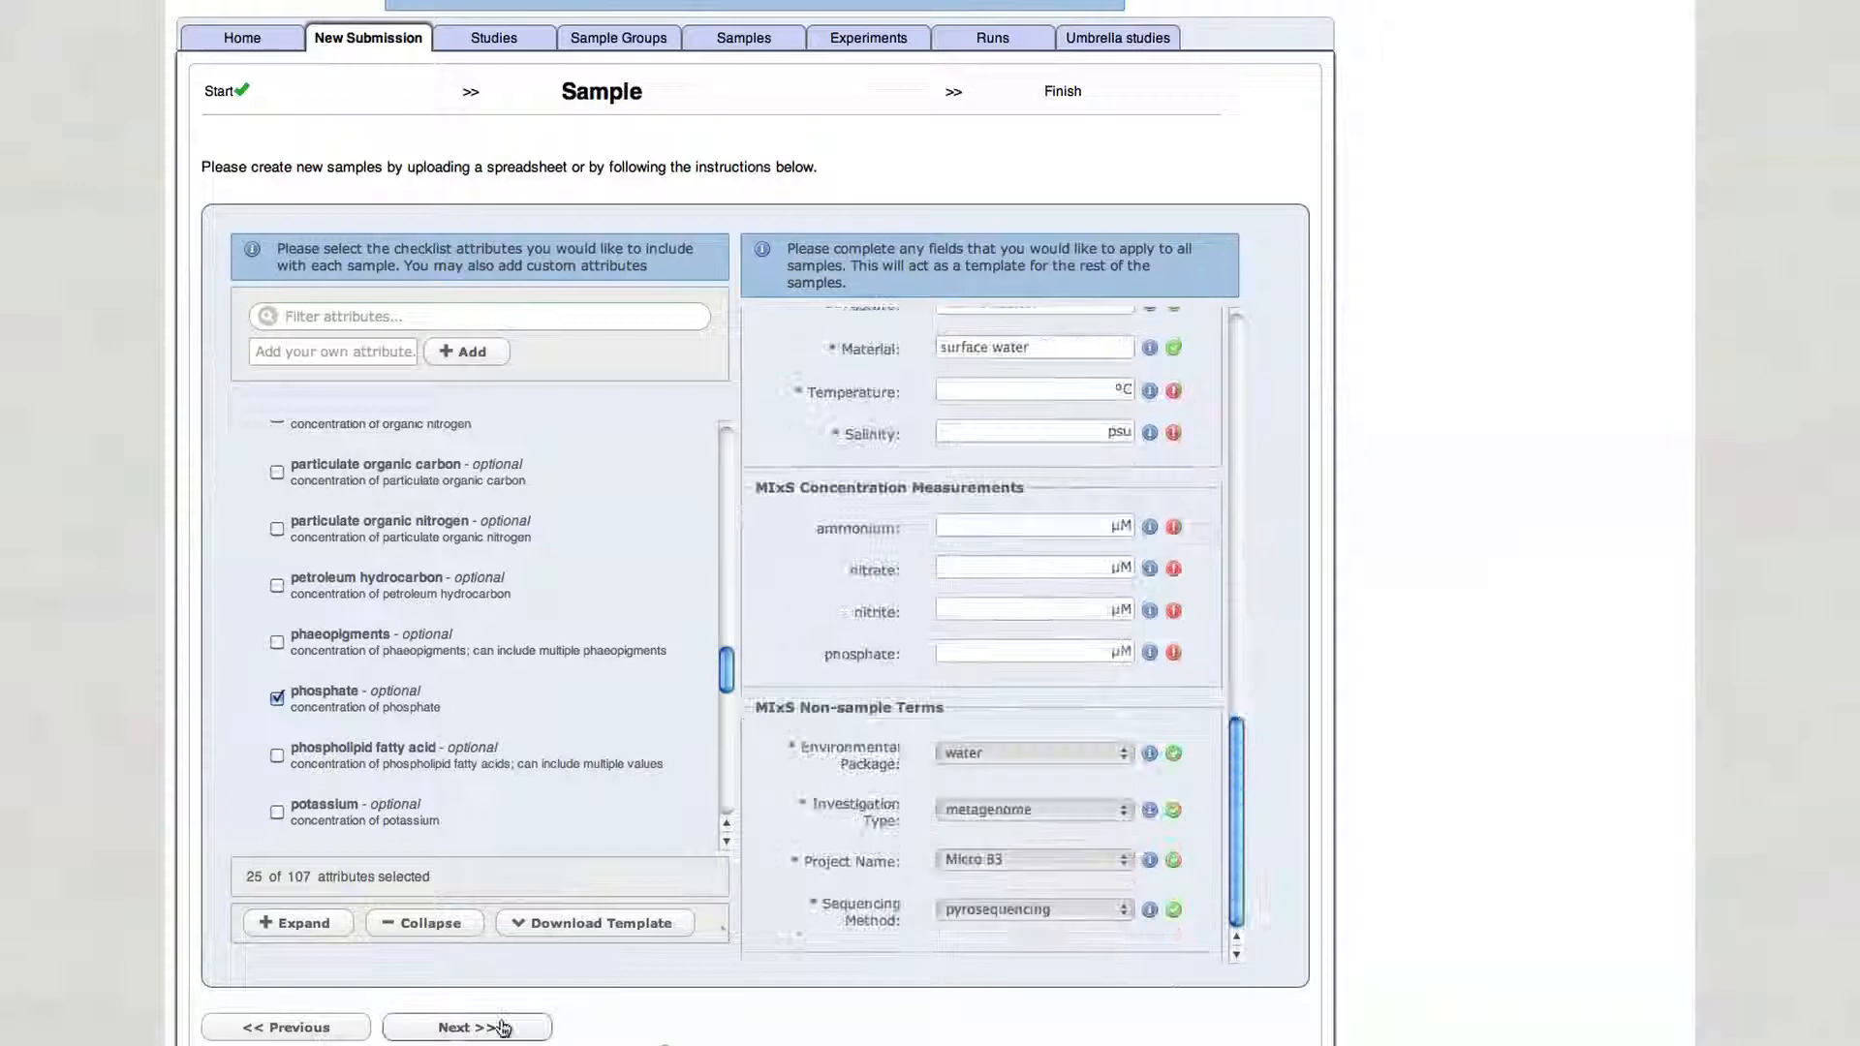
{"action": "left_click", "coordinate": [487, 1023]}
{"action": "left_click", "coordinate": [286, 516]}
{"action": "left_click", "coordinate": [287, 515]}
{"action": "left_click", "coordinate": [288, 515]}
{"action": "left_click", "coordinate": [288, 516]}
{"action": "left_click", "coordinate": [259, 592]}
- Copy the sample's title and description into the sample group's title and description fields
{"action": "left_click", "coordinate": [942, 399]}
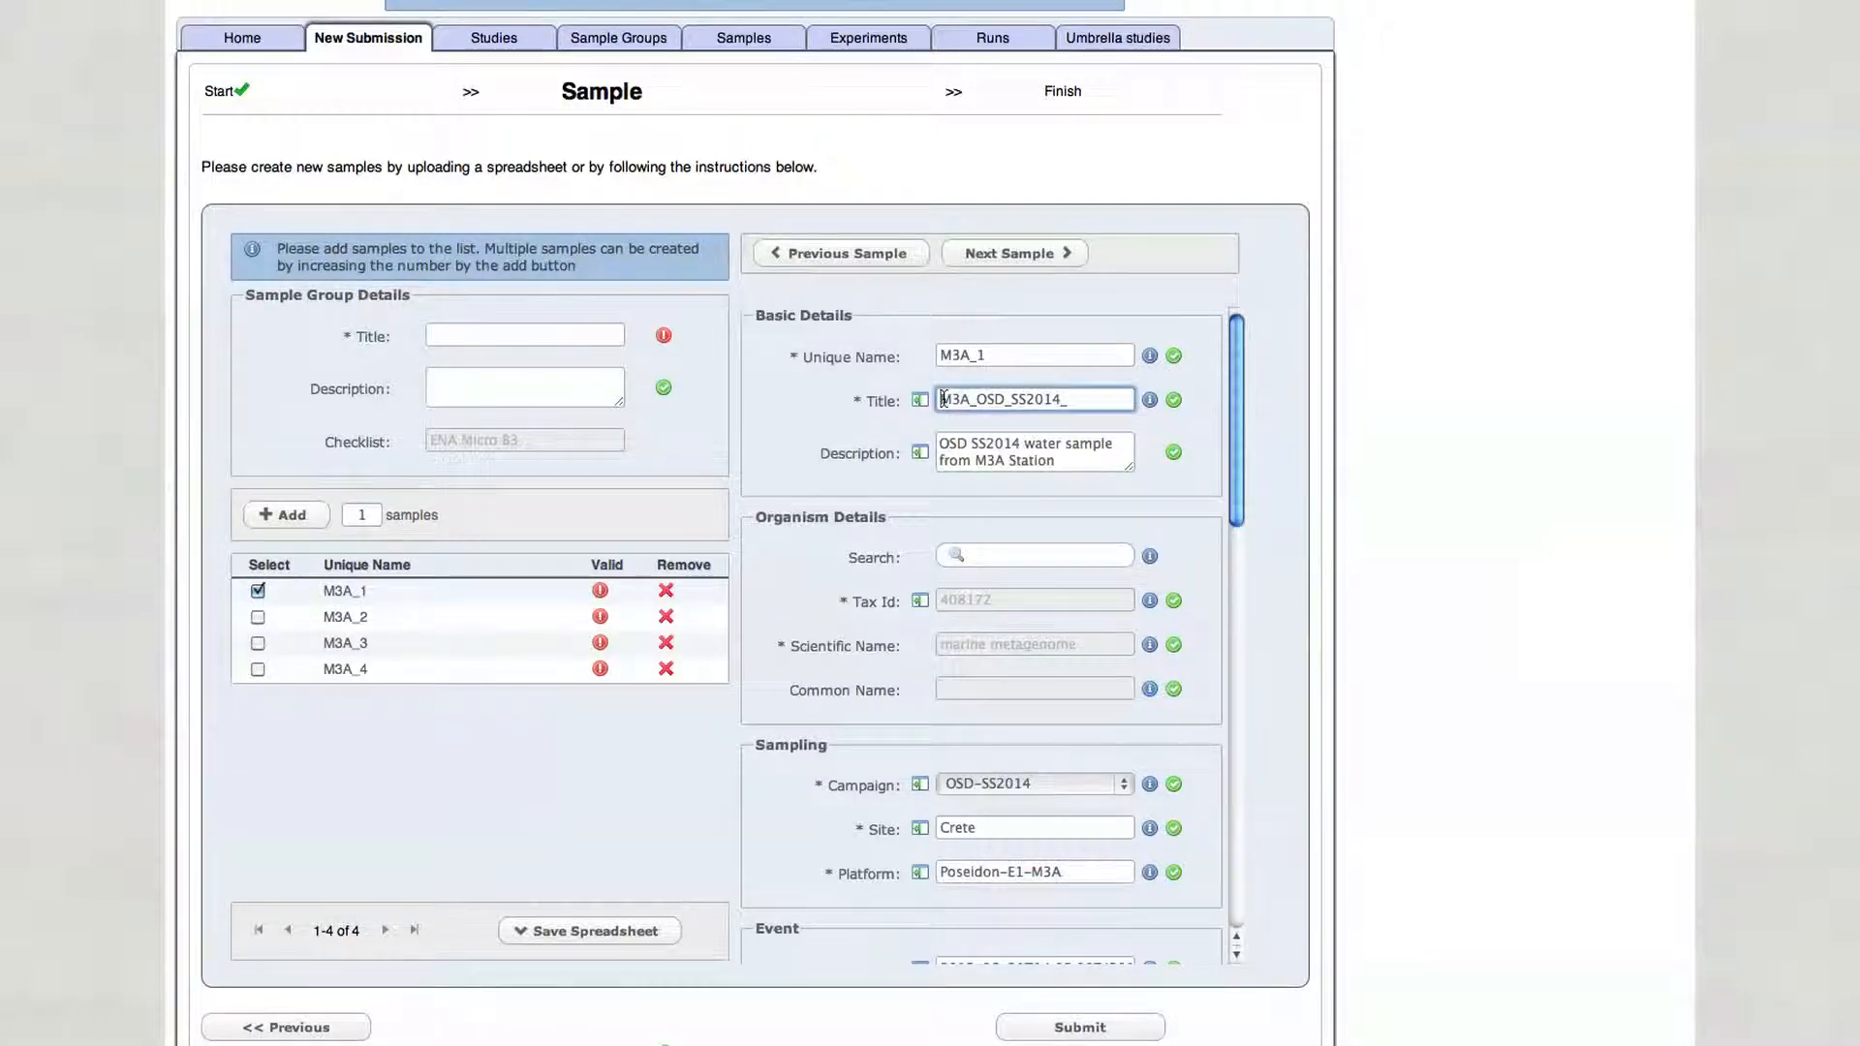
{"action": "left_click_drag", "start_coordinate": [943, 399], "coordinate": [1063, 399]}
{"action": "key", "text": "ctrl+c"}
{"action": "left_click", "coordinate": [543, 336]}
{"action": "key", "text": "ctrl+v"}
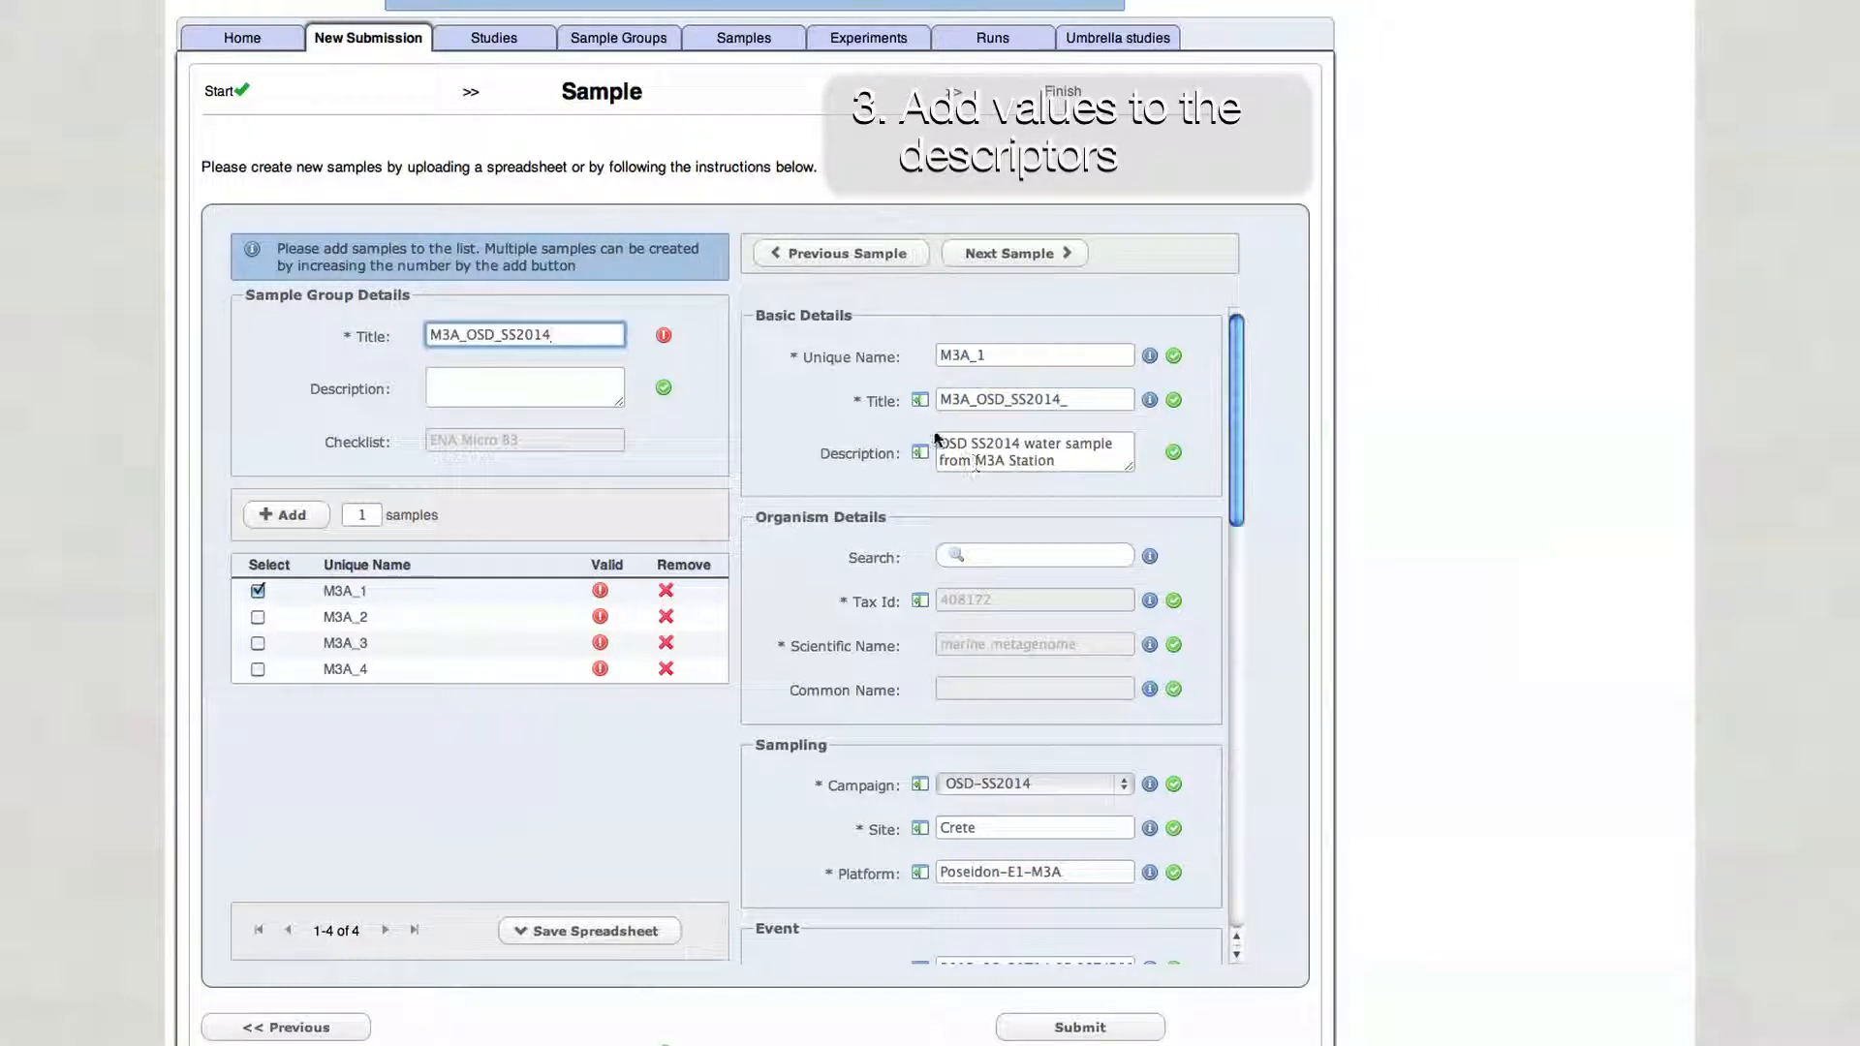
{"action": "left_click_drag", "start_coordinate": [937, 443], "coordinate": [1066, 462]}
{"action": "key", "text": "ctrl+c"}
{"action": "left_click", "coordinate": [569, 388]}
{"action": "key", "text": "ctrl+v"}
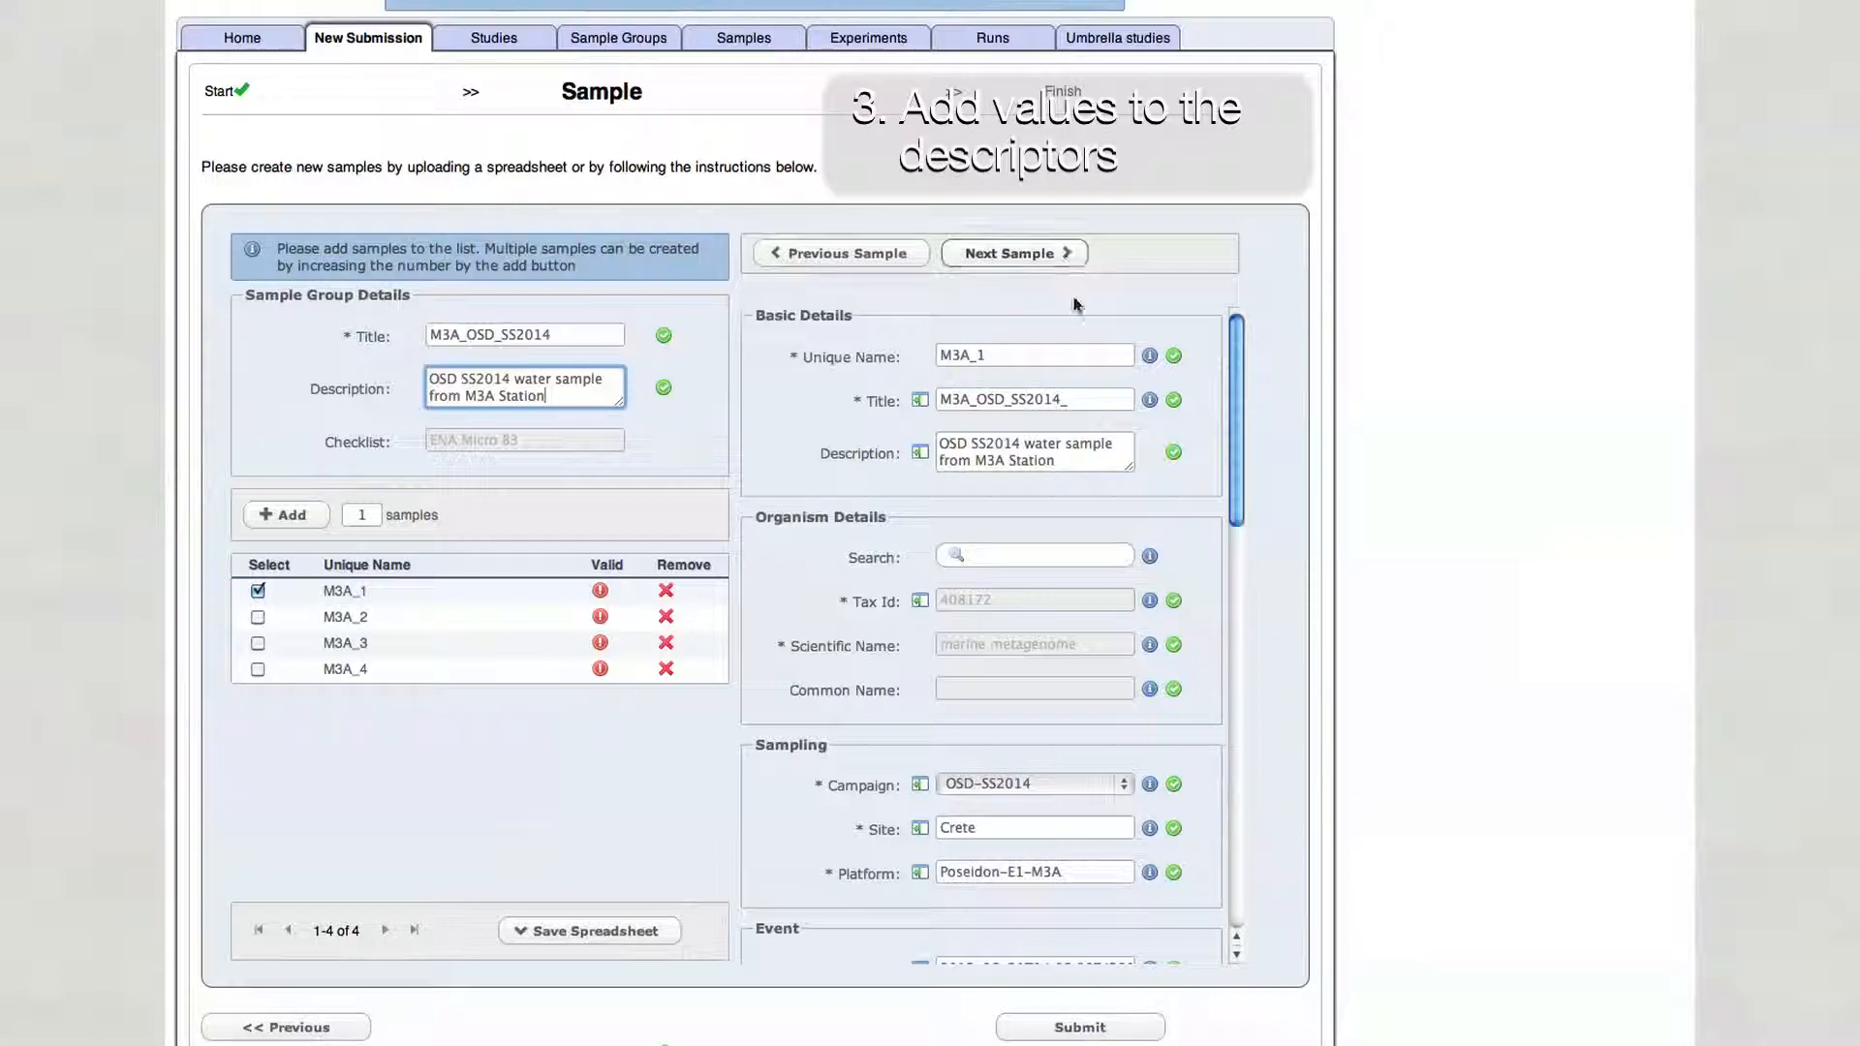
- Set the first sample's title to M3A_OSD_SS2014_2m_1 and save the spreadsheet
{"action": "left_click", "coordinate": [1076, 400]}
{"action": "type", "text": "_"}
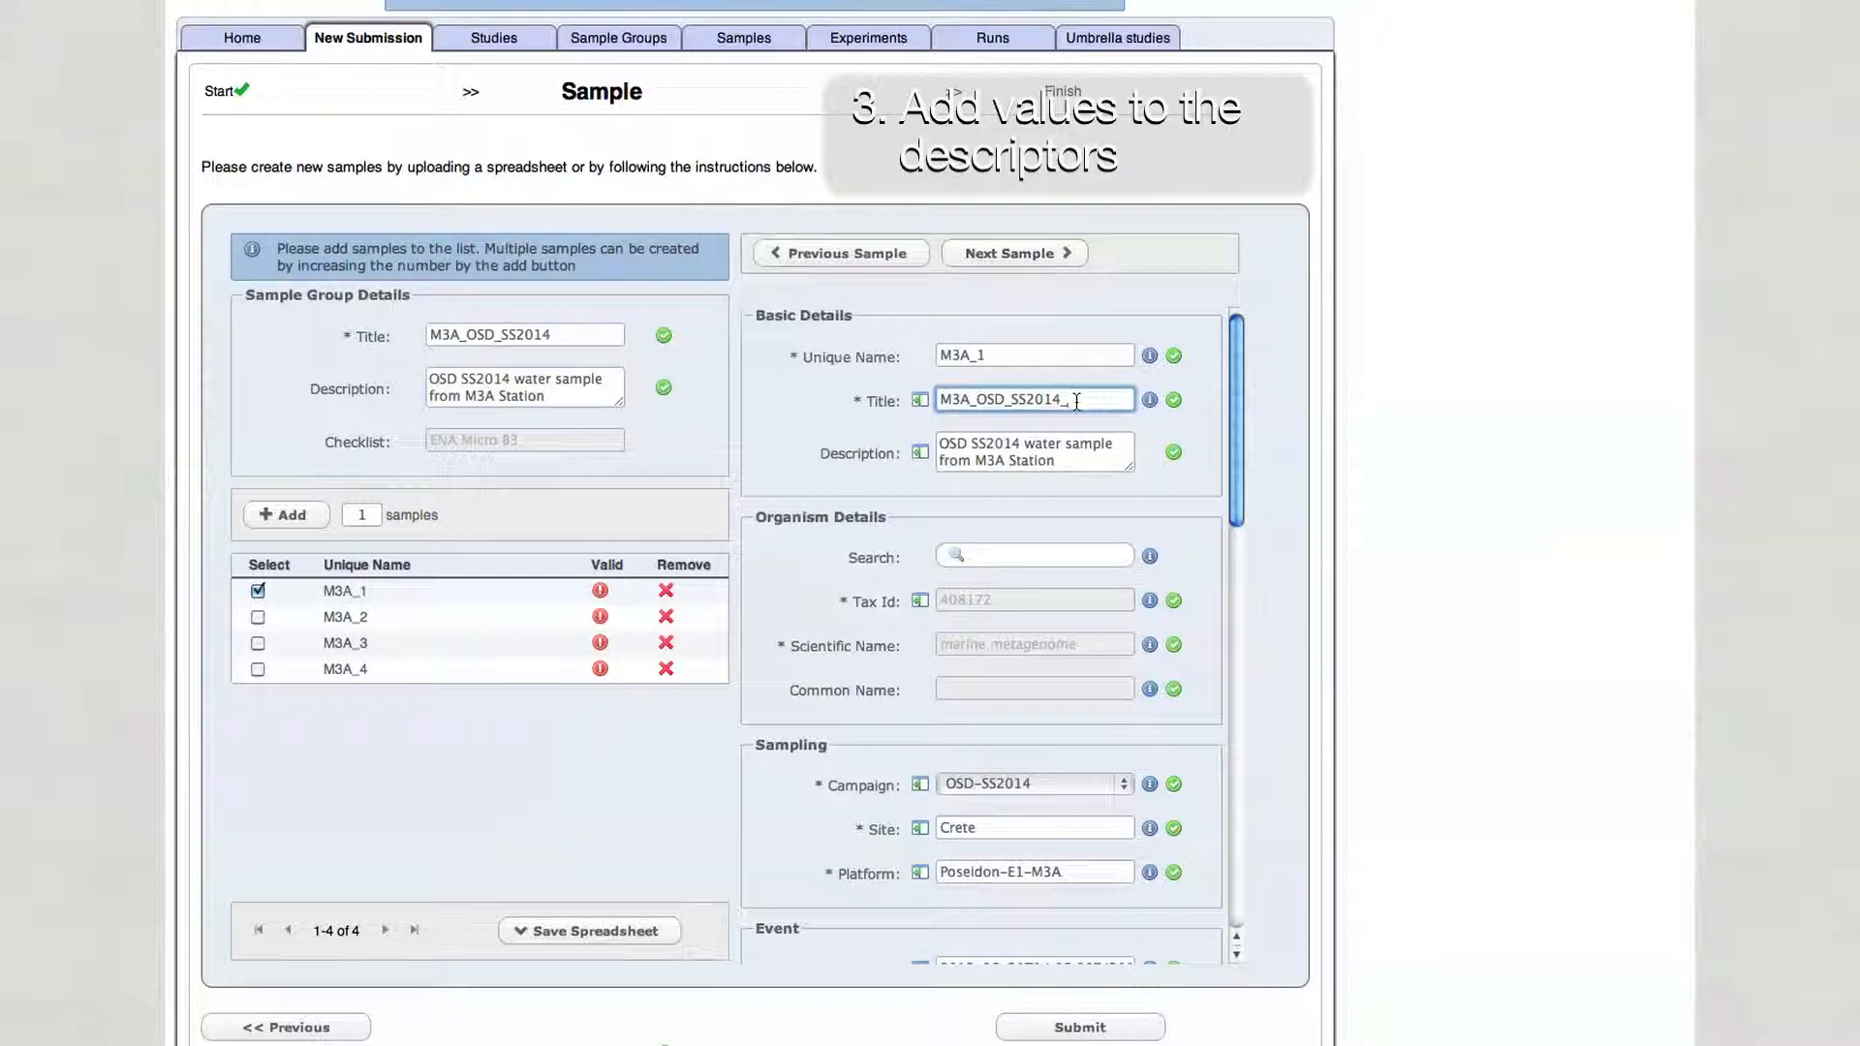
{"action": "type", "text": "2m_1"}
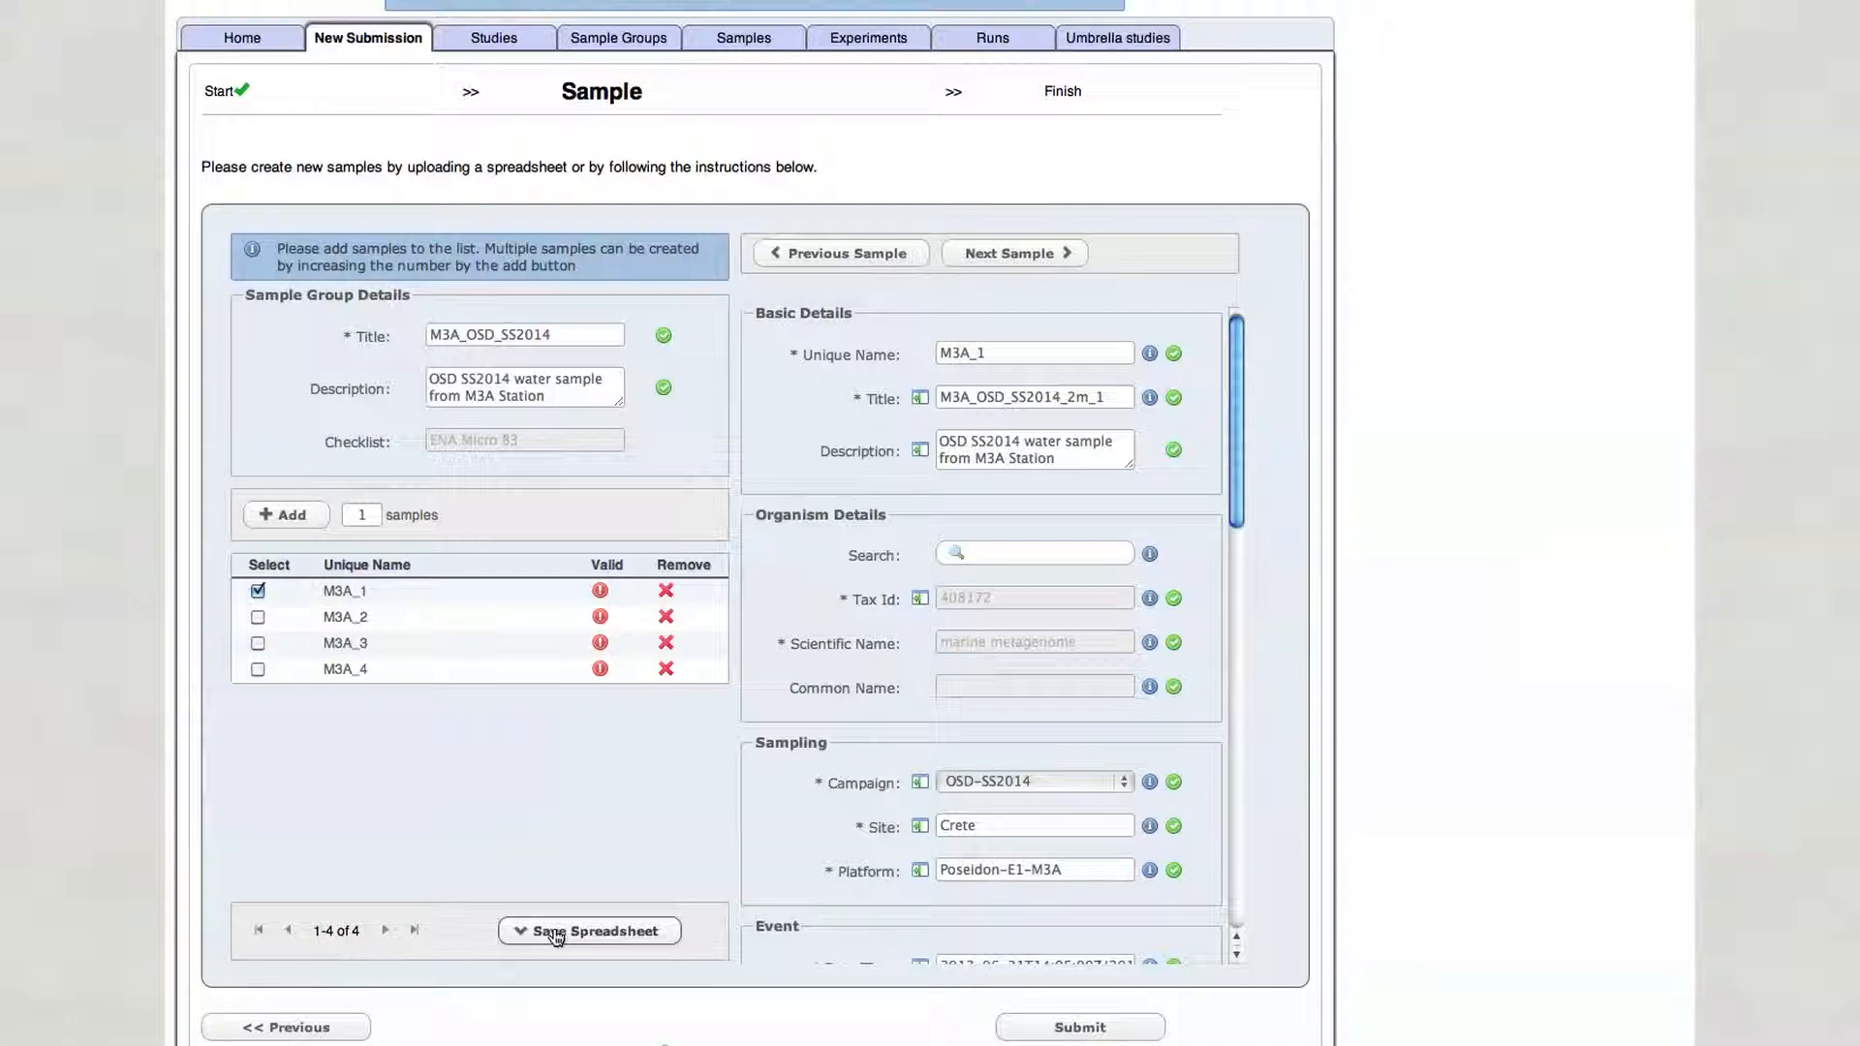
{"action": "left_click", "coordinate": [555, 934]}
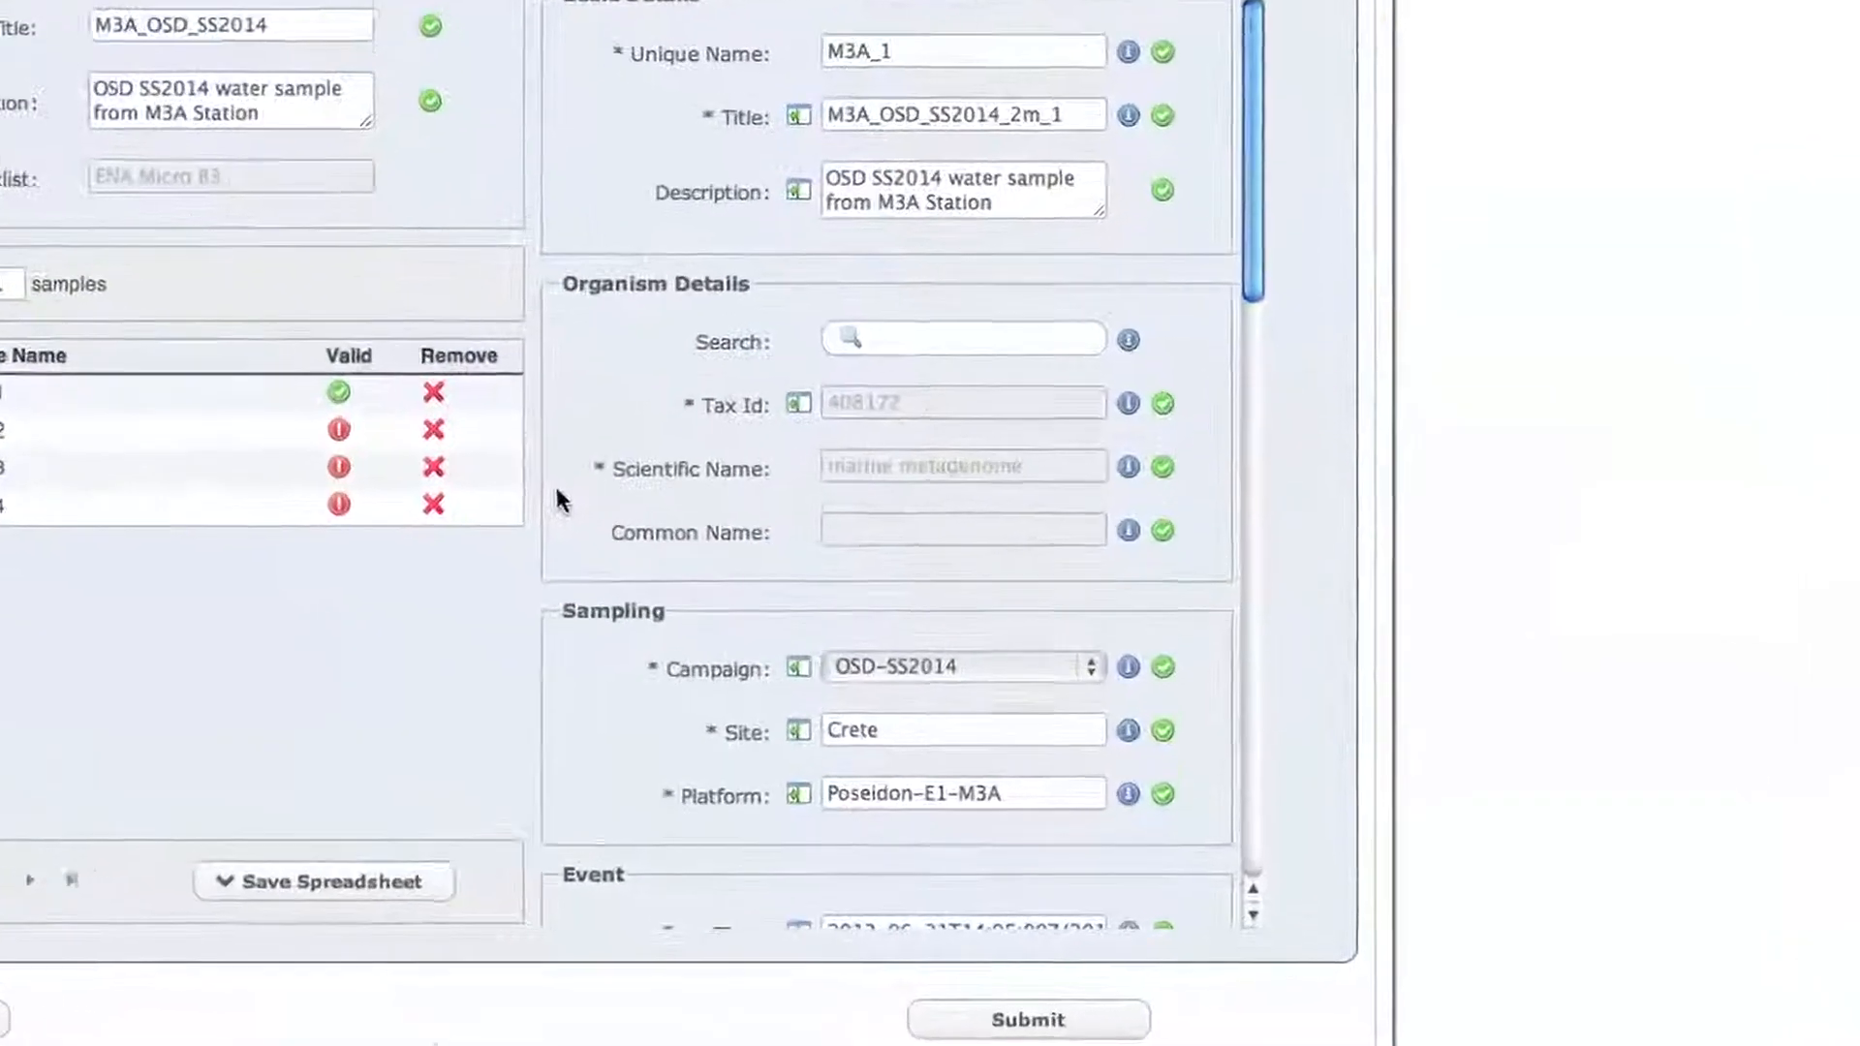